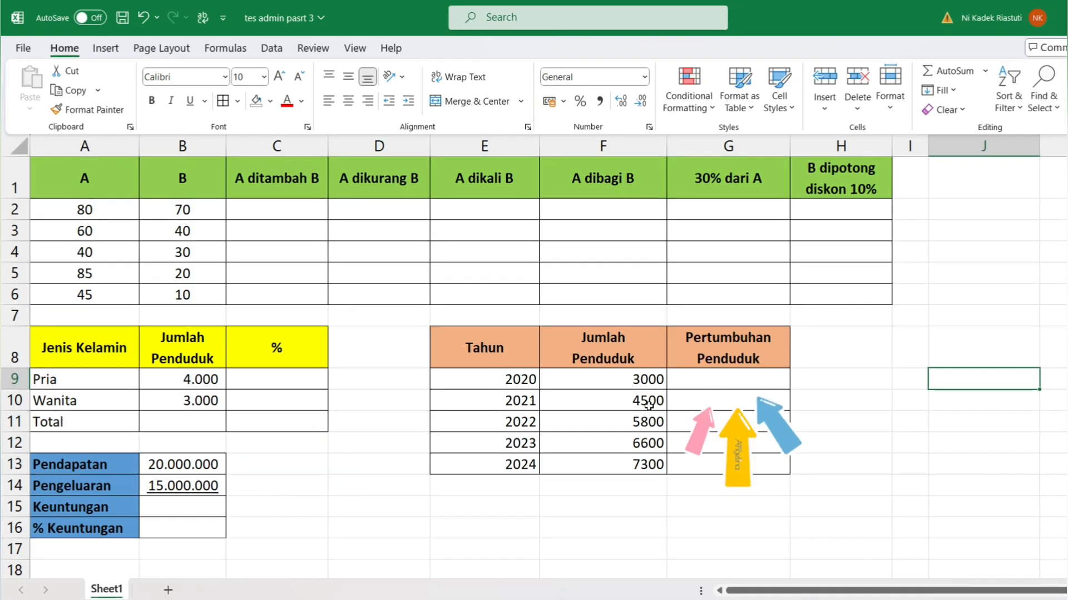
Enter the formula =A2+B2 in cell C2 of the "A ditambah B" column.
click(1006, 335)
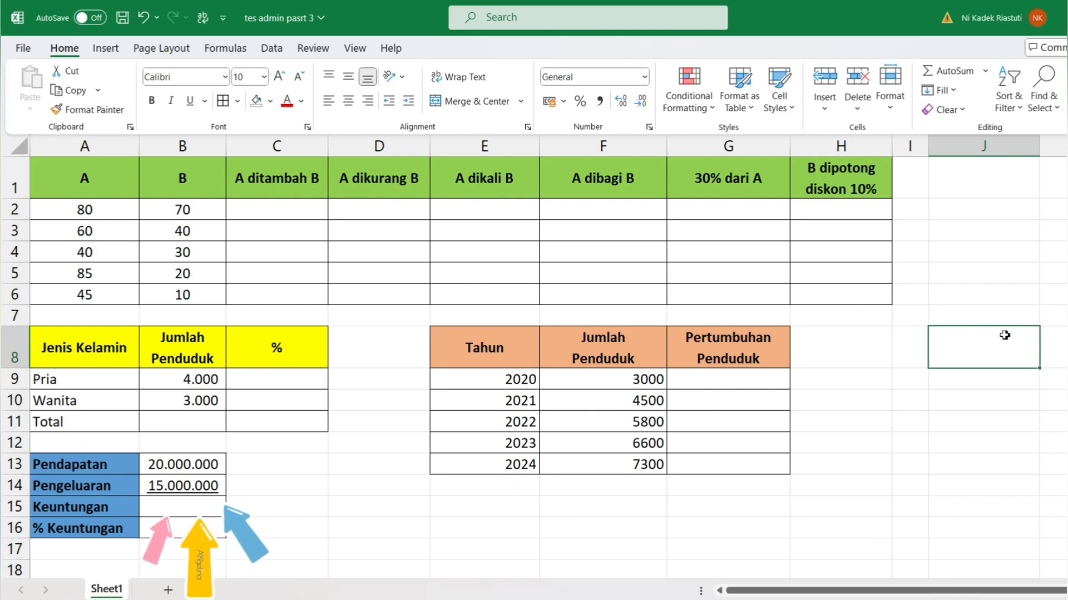
click(282, 206)
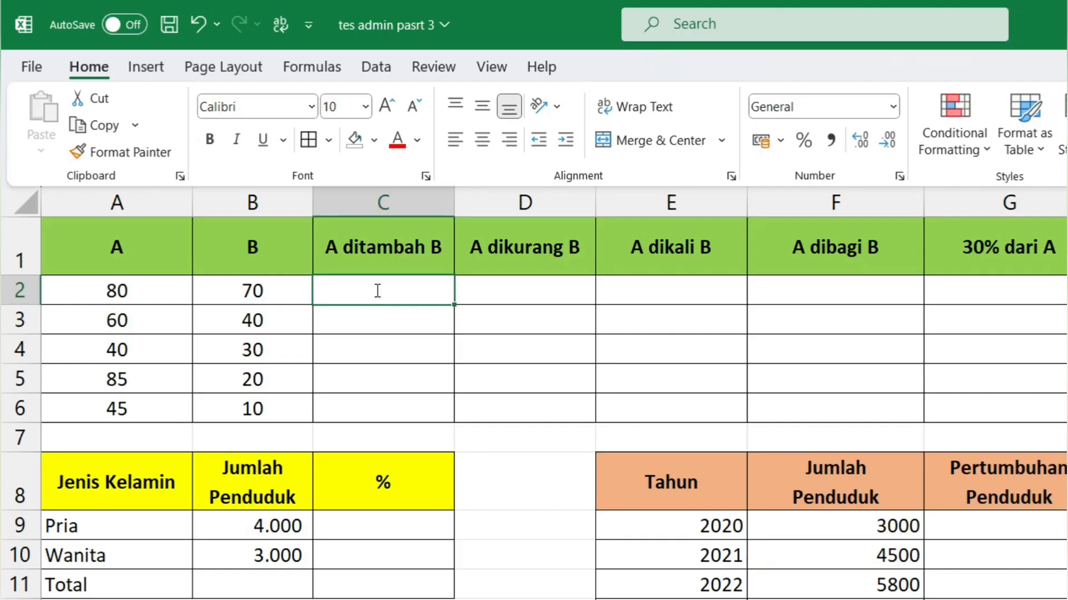
text(=)
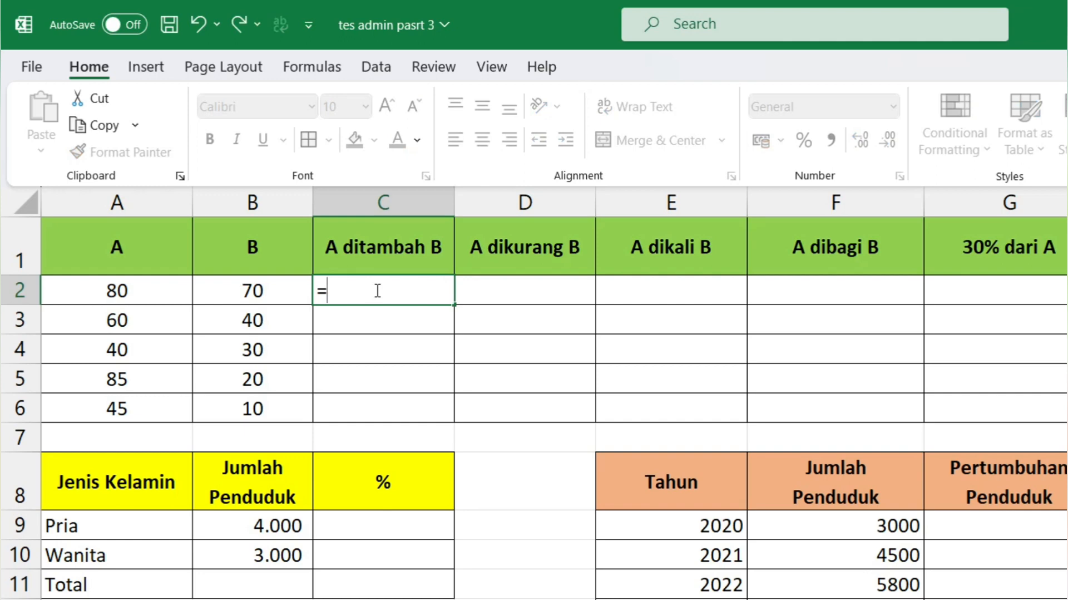
click(144, 288)
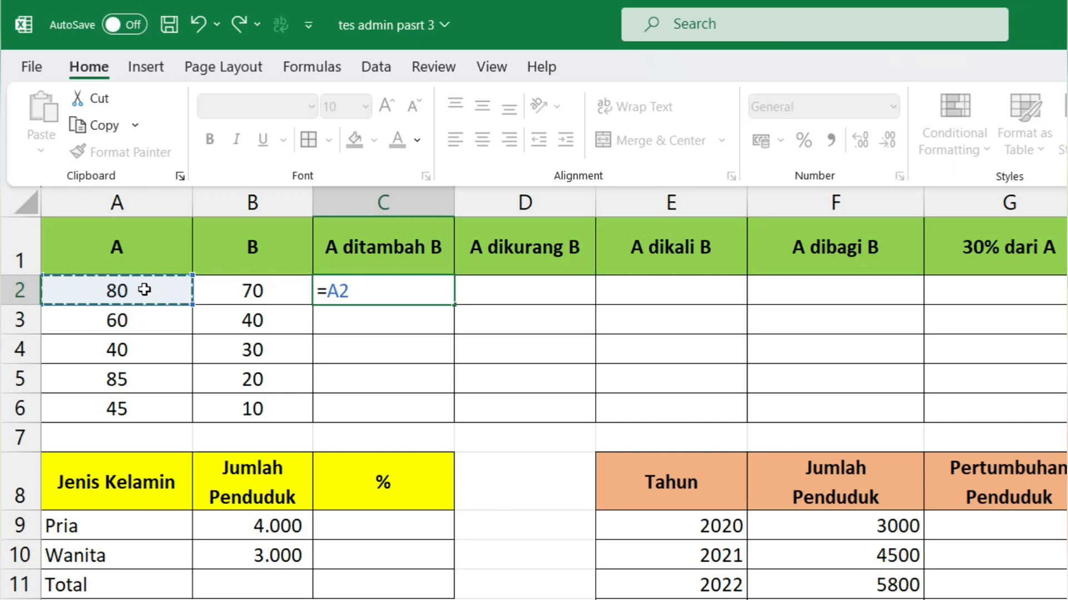
text(+)
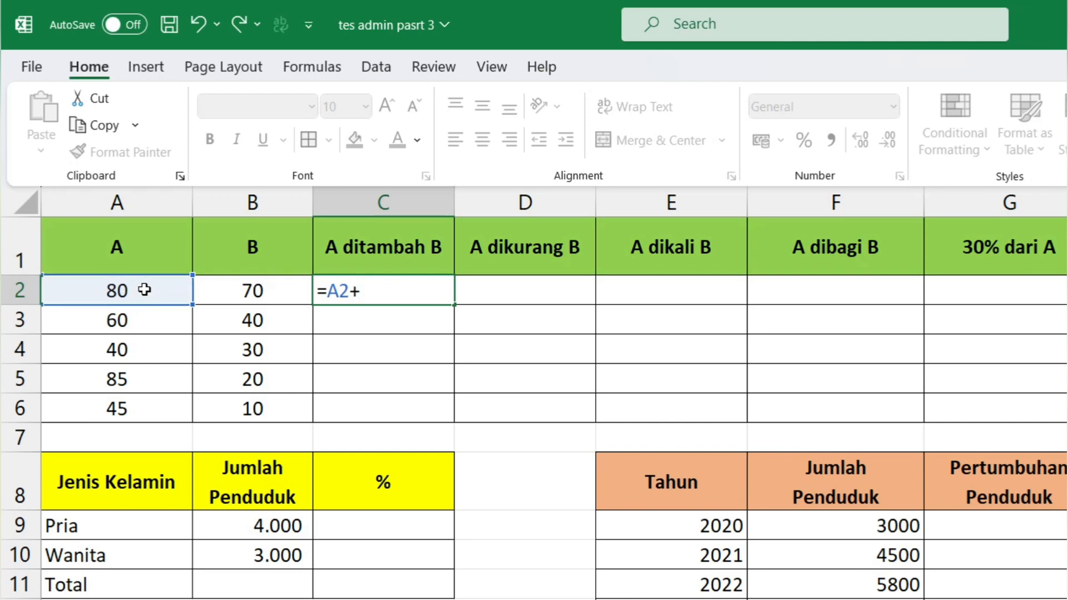
click(238, 288)
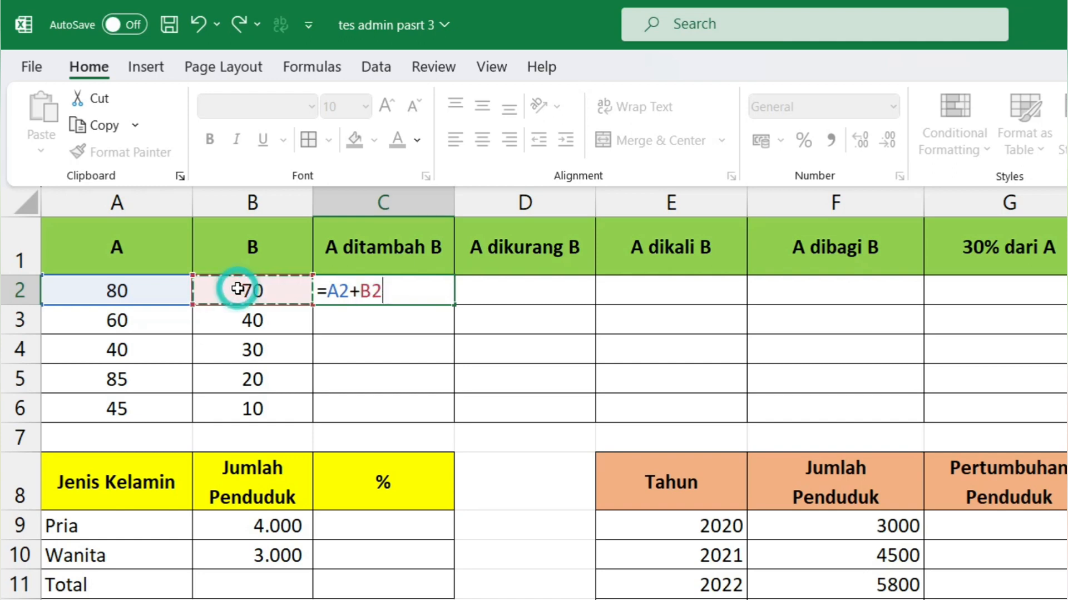
key(Return)
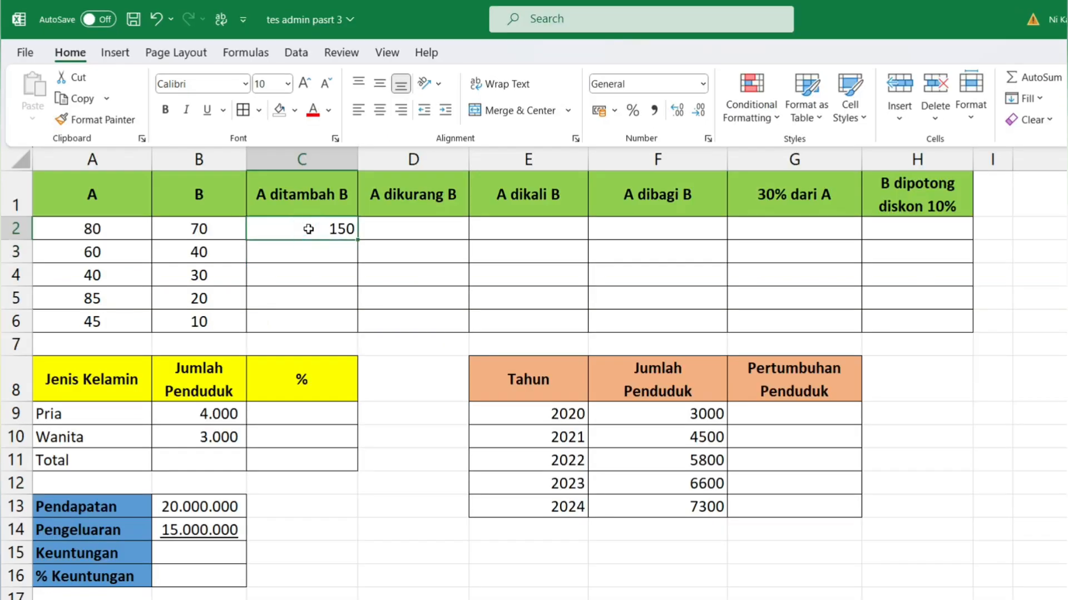
Reopen the formula in C2, clear it back to the equals sign and rebuild it as =A2+B2.
double_click(391, 292)
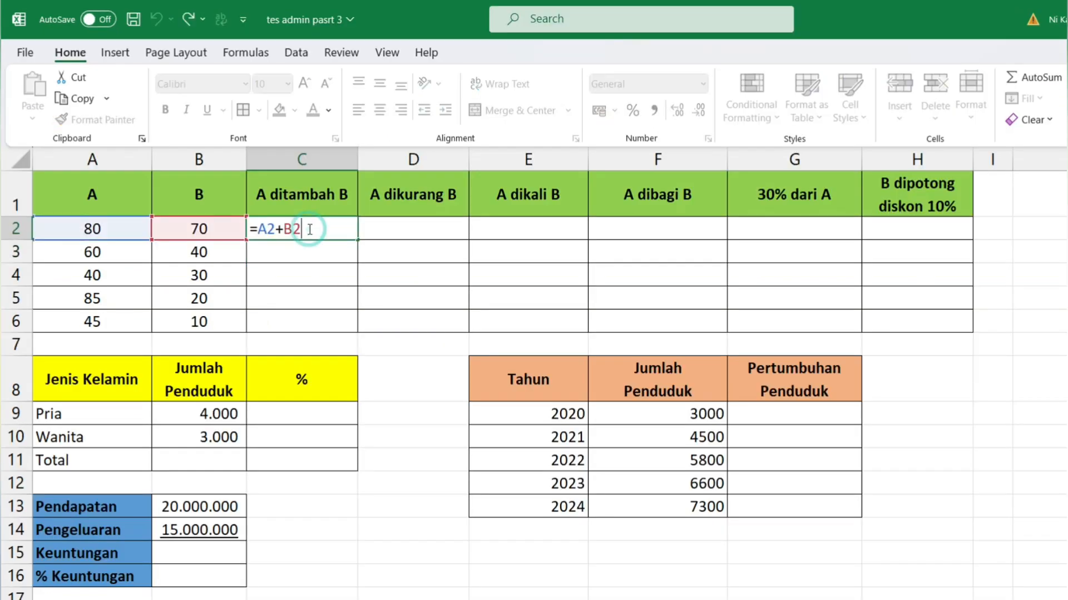
click(276, 229)
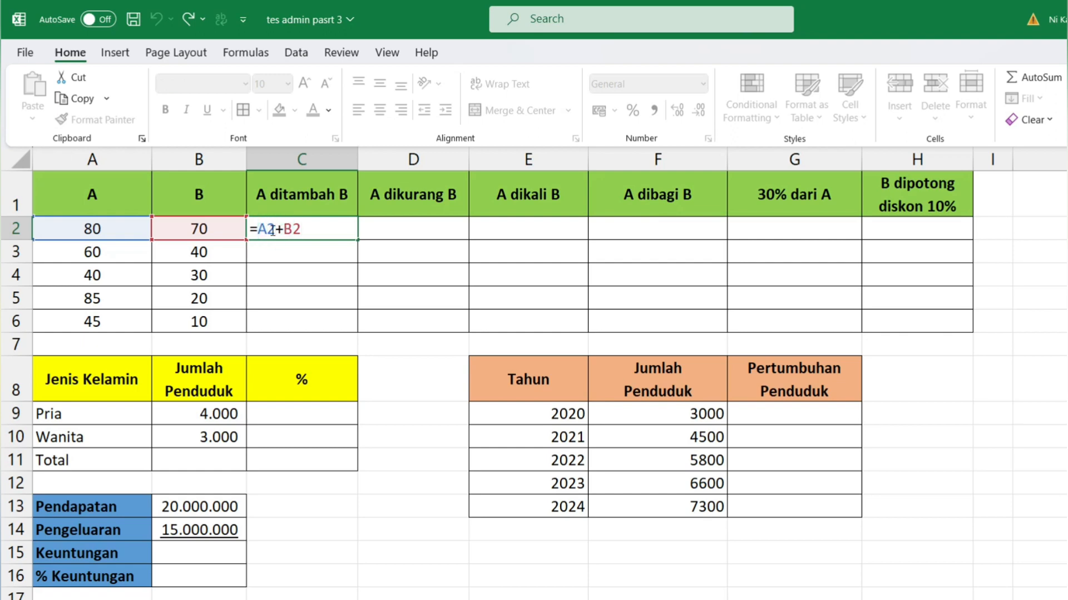
click(306, 230)
key(BackSpace)
key(BackSpace)
key(BackSpace)
key(BackSpace)
key(BackSpace)
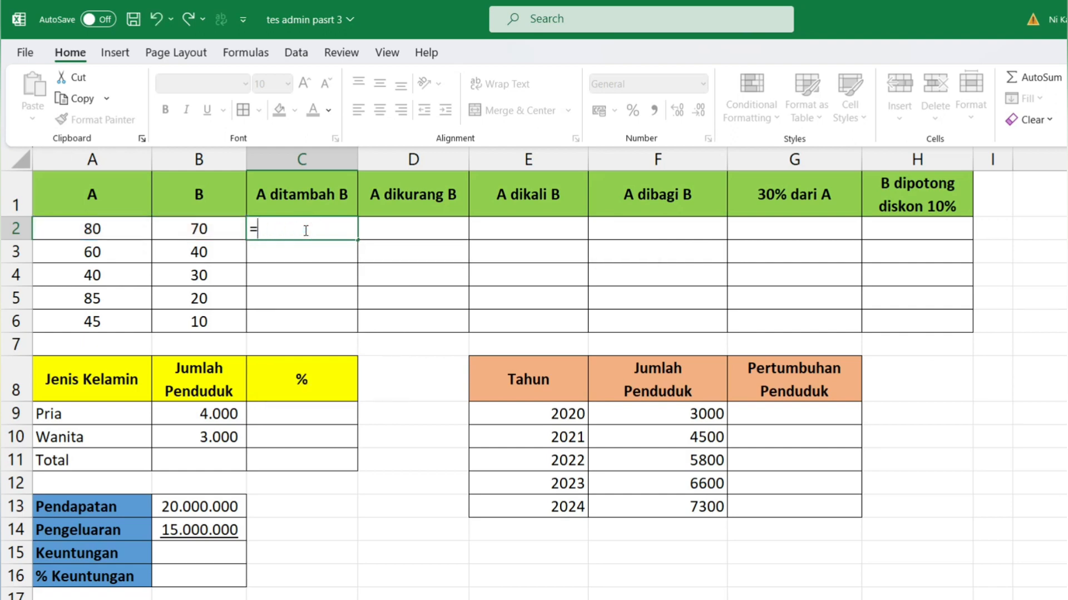
click(119, 228)
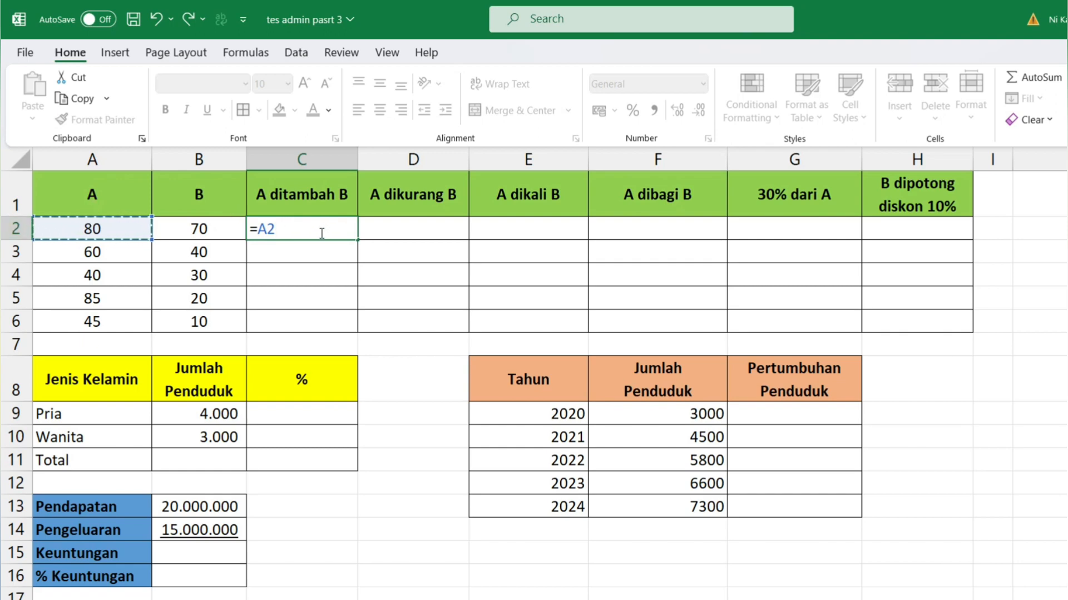
text(+)
click(215, 229)
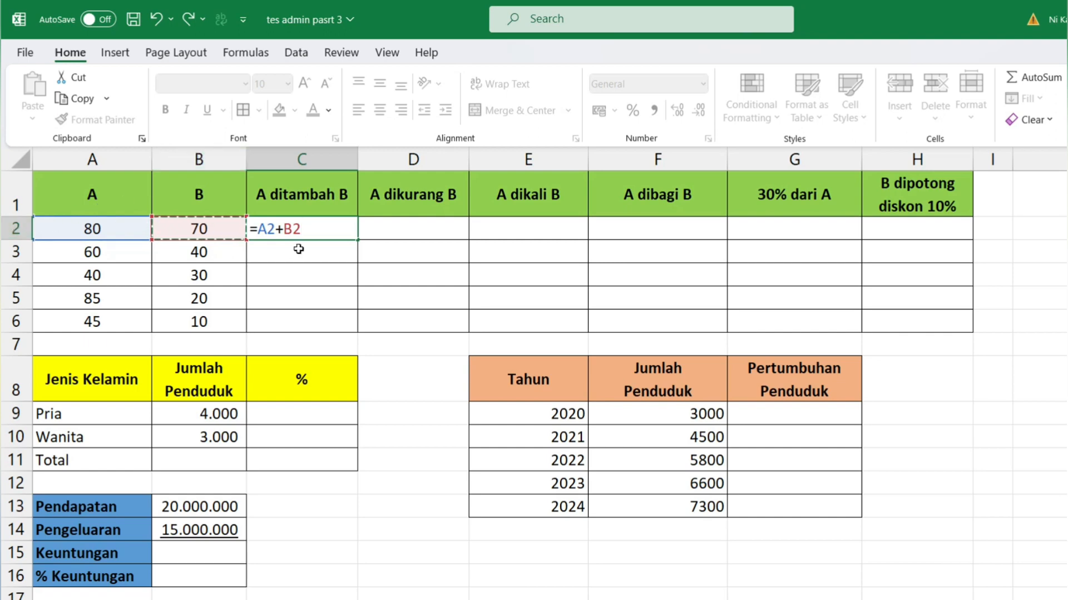
key(Return)
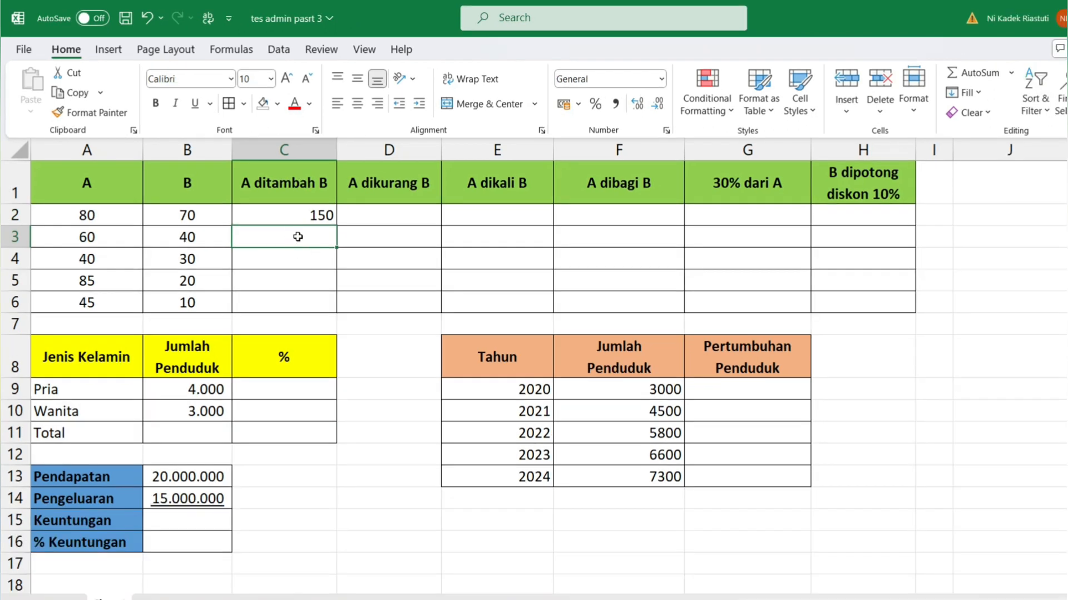
Enter the formula =A3+B3 in cell C3.
text(=)
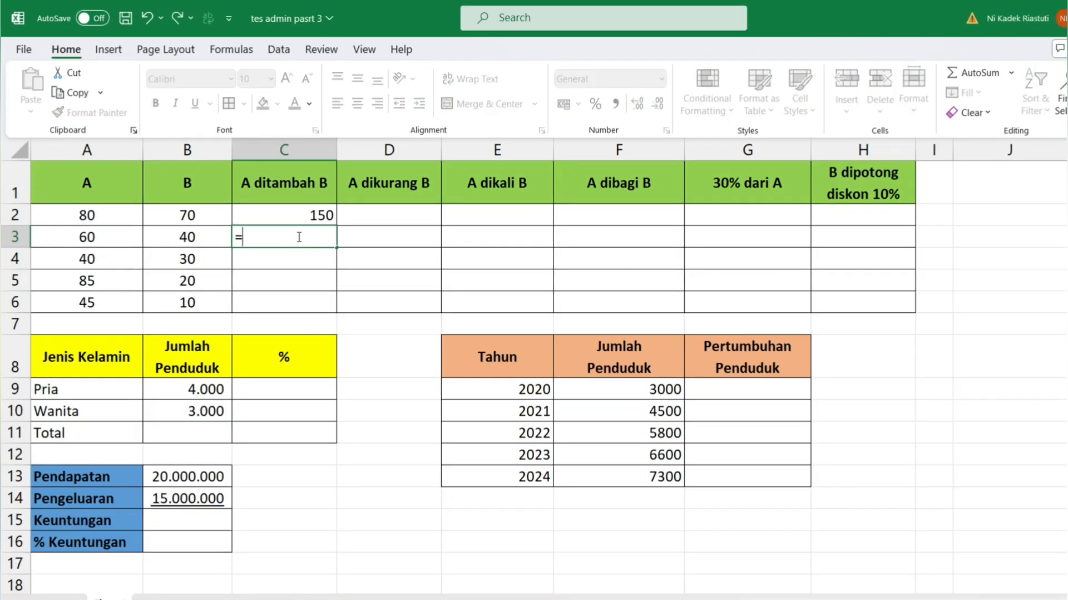
click(105, 237)
text(+)
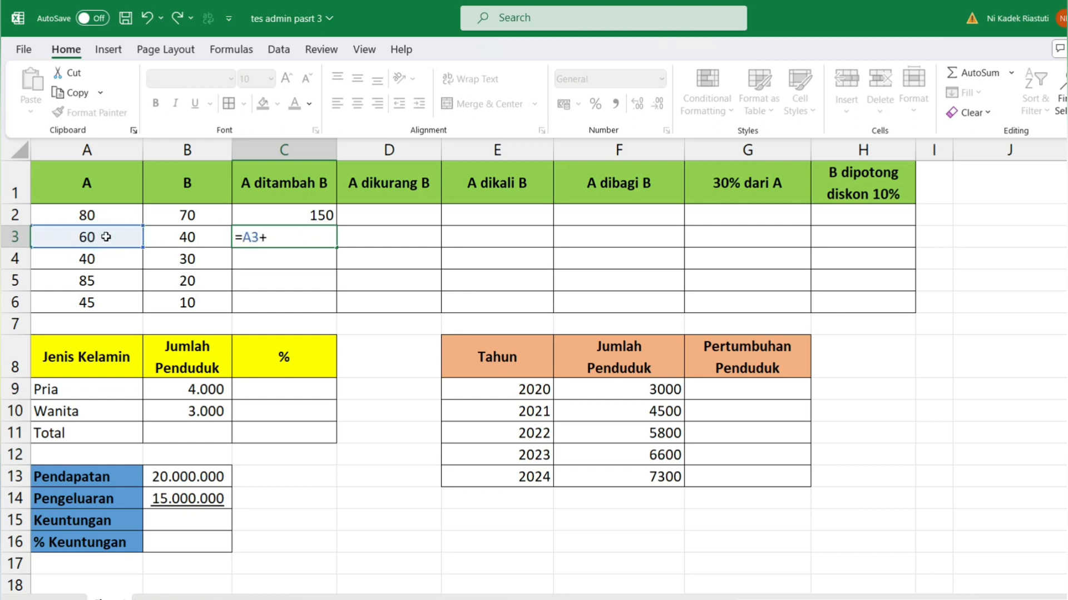
click(156, 236)
key(Return)
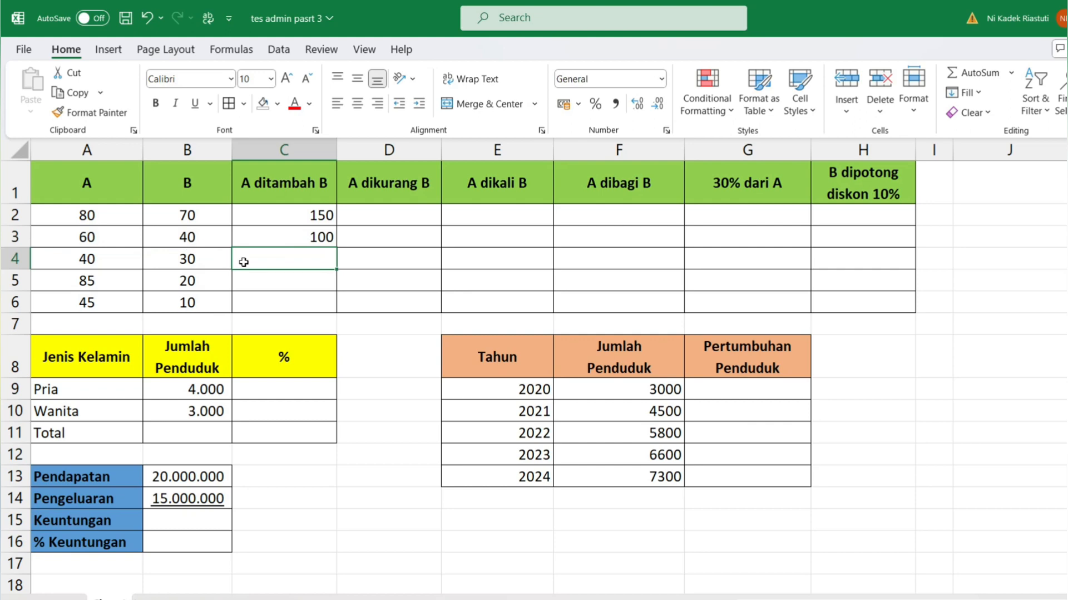
Enter the formula =A4+B4 in cell C4.
text(=)
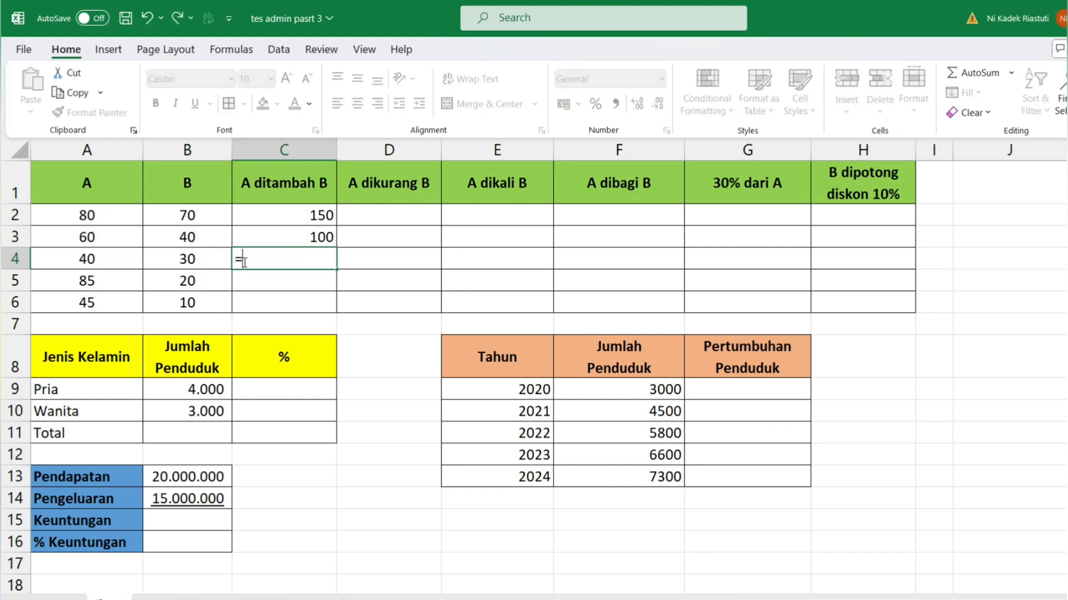
click(97, 260)
text(+)
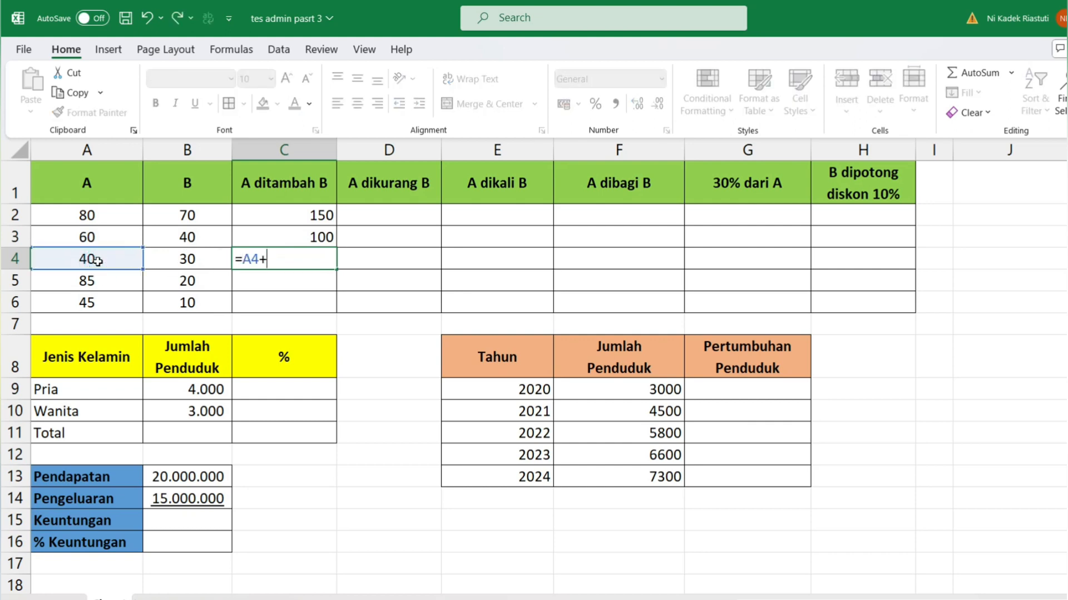
click(179, 262)
key(Return)
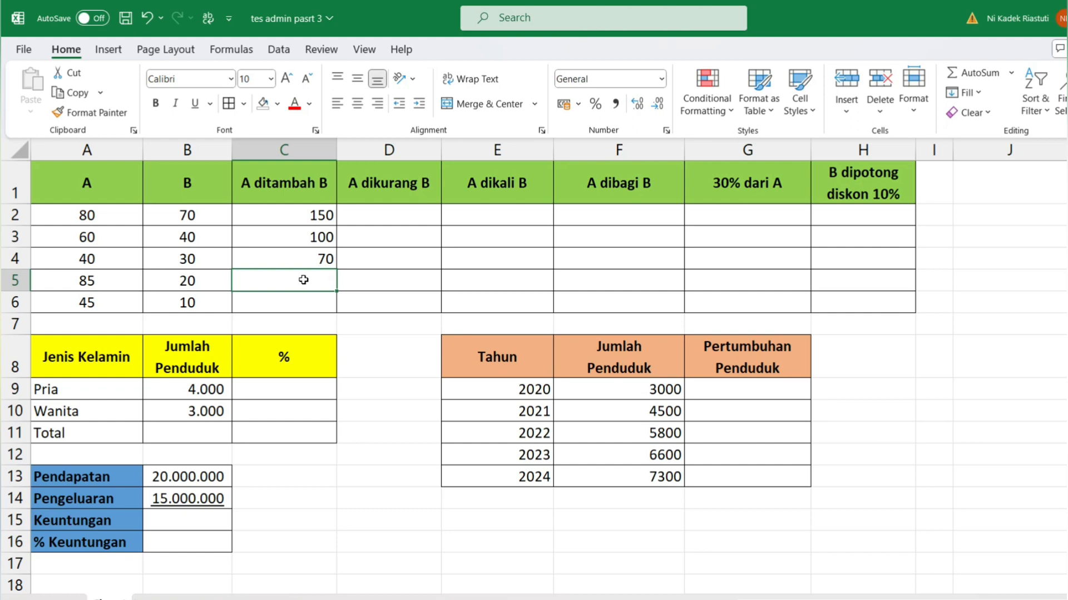
Delete the individually entered formulas in cells C3:C4.
drag(301, 236, 318, 260)
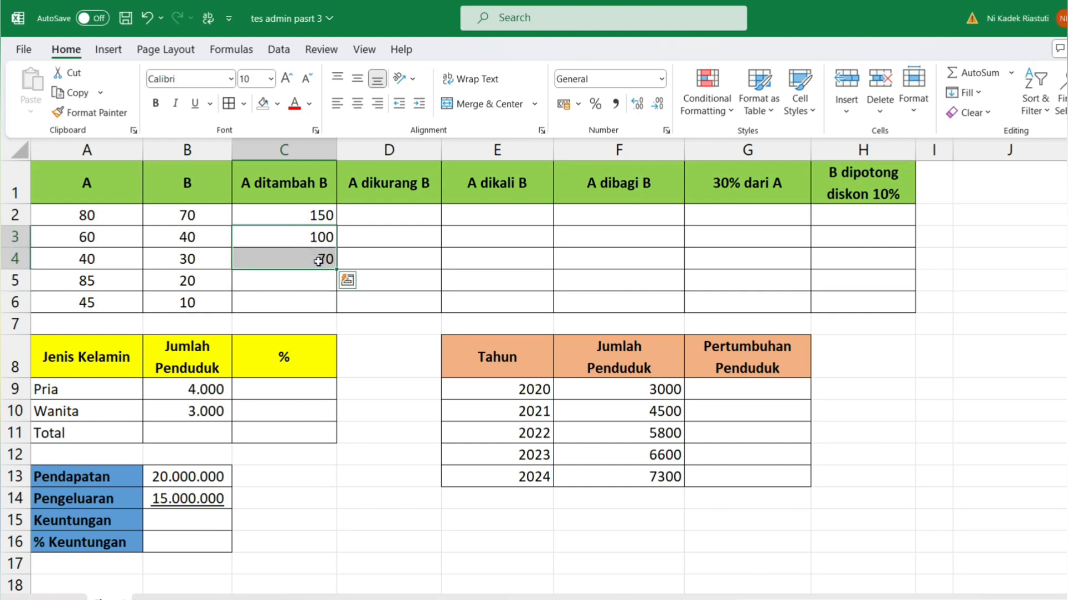
key(Delete)
click(391, 267)
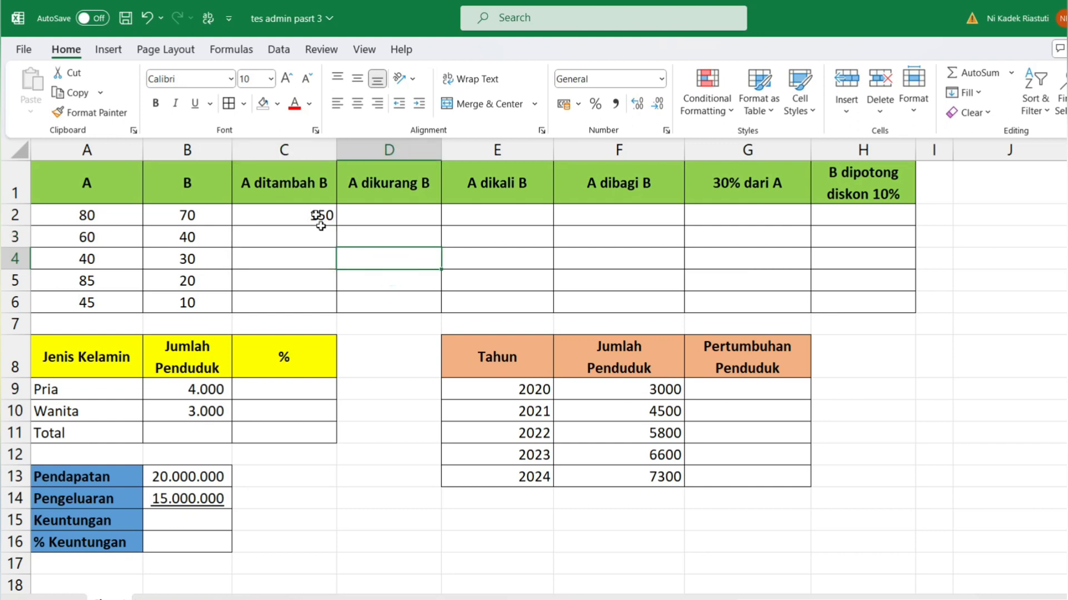
Autofill the C2 addition formula down to C6 and undo the fill.
click(313, 218)
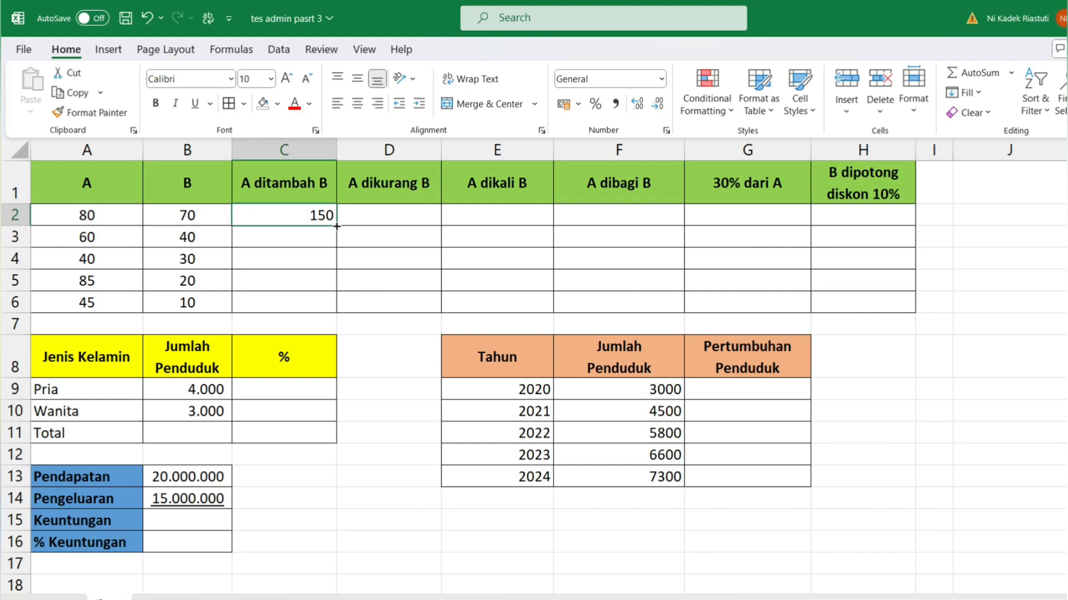
double_click(337, 226)
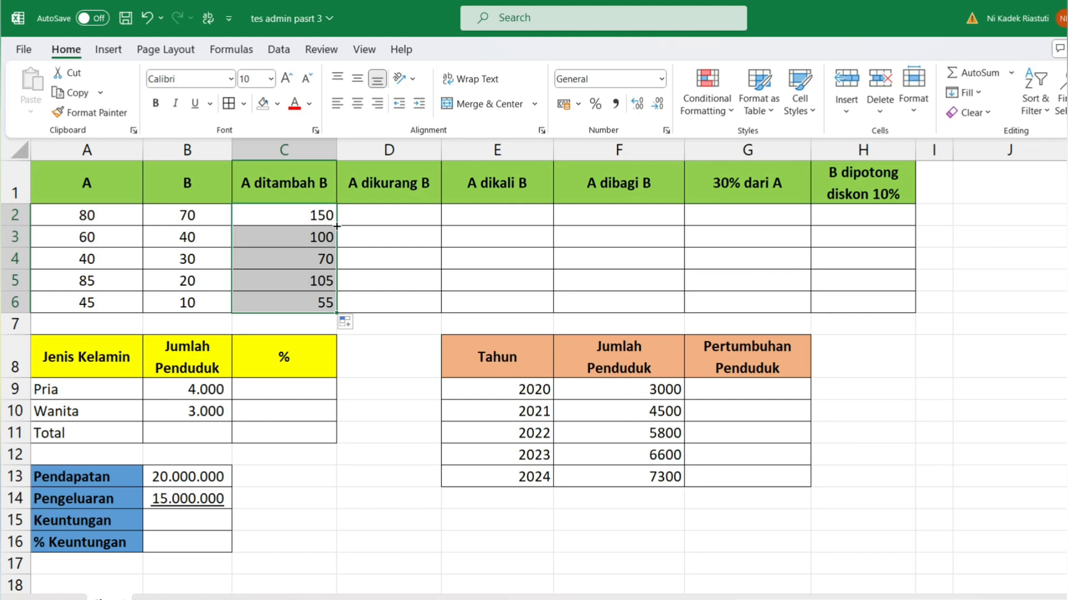
click(148, 20)
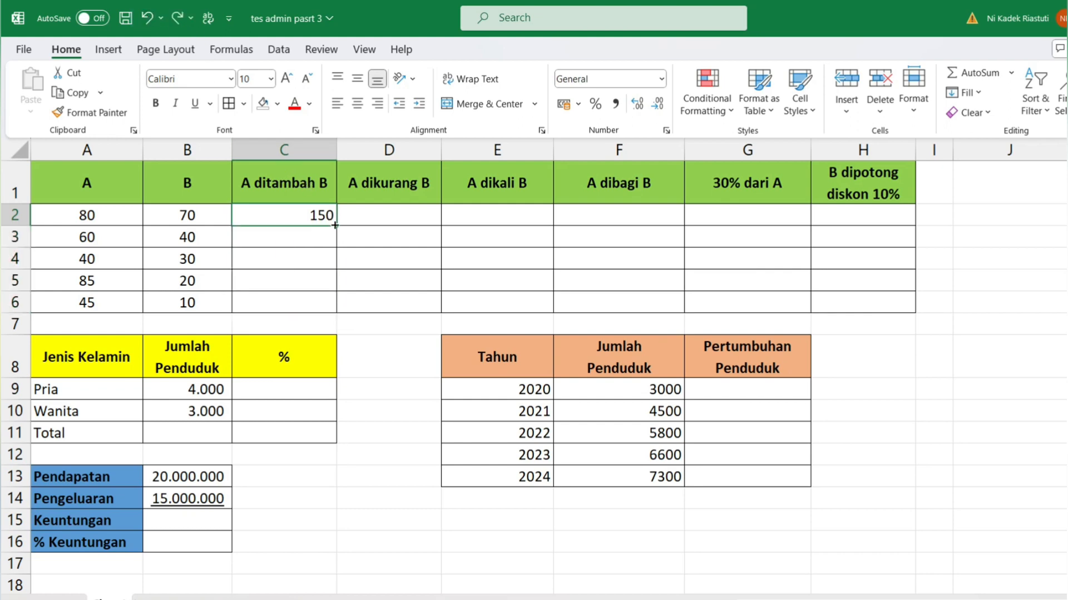
Fill the C2 addition formula down through C6 and inspect the copied formulas in C3 and C4.
drag(335, 225, 334, 307)
click(394, 215)
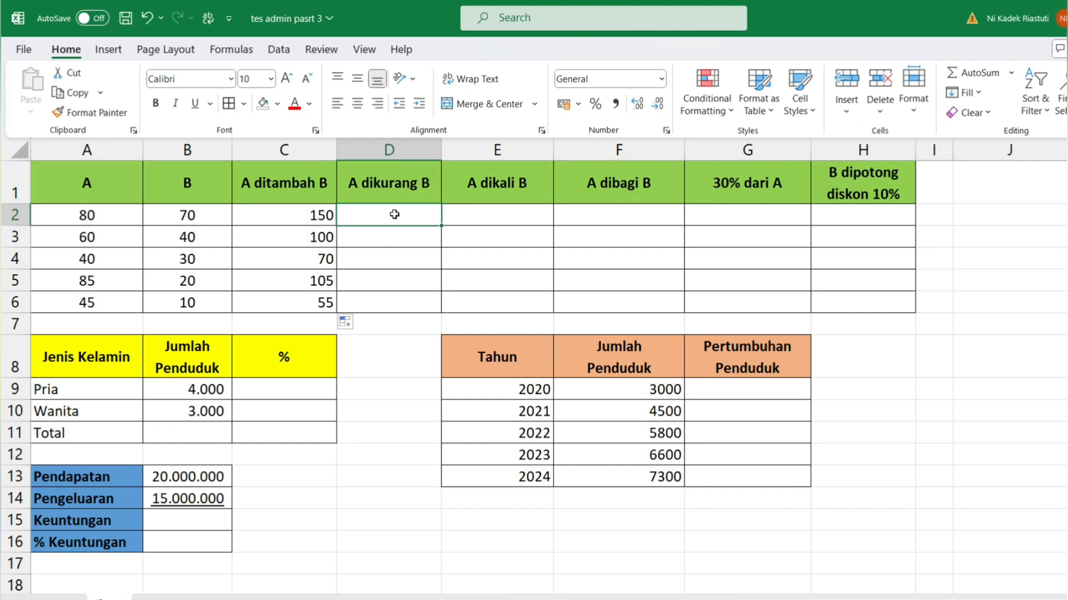
double_click(327, 238)
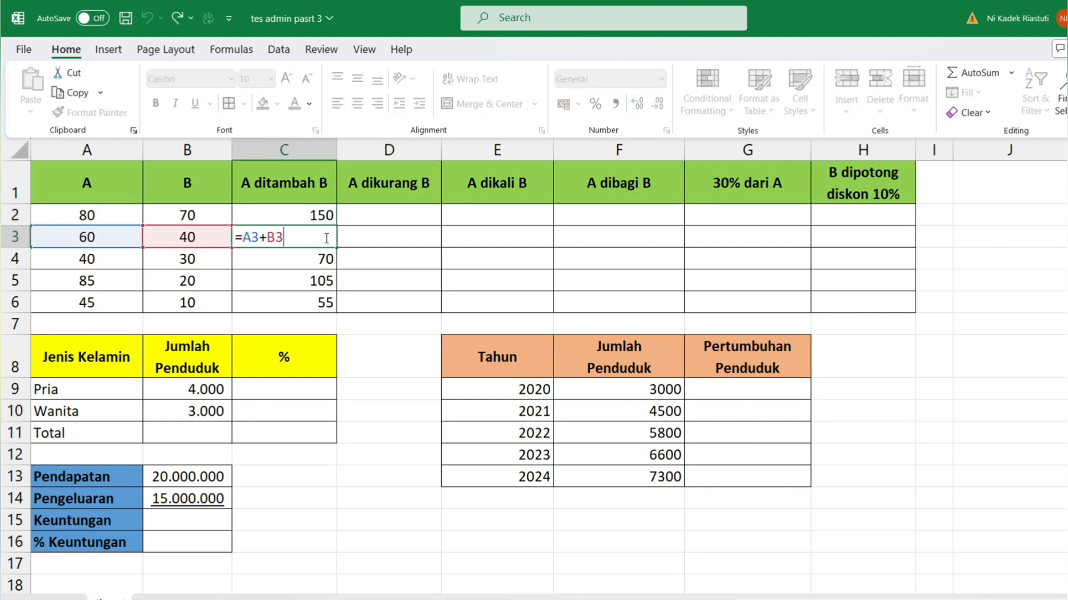
key(Return)
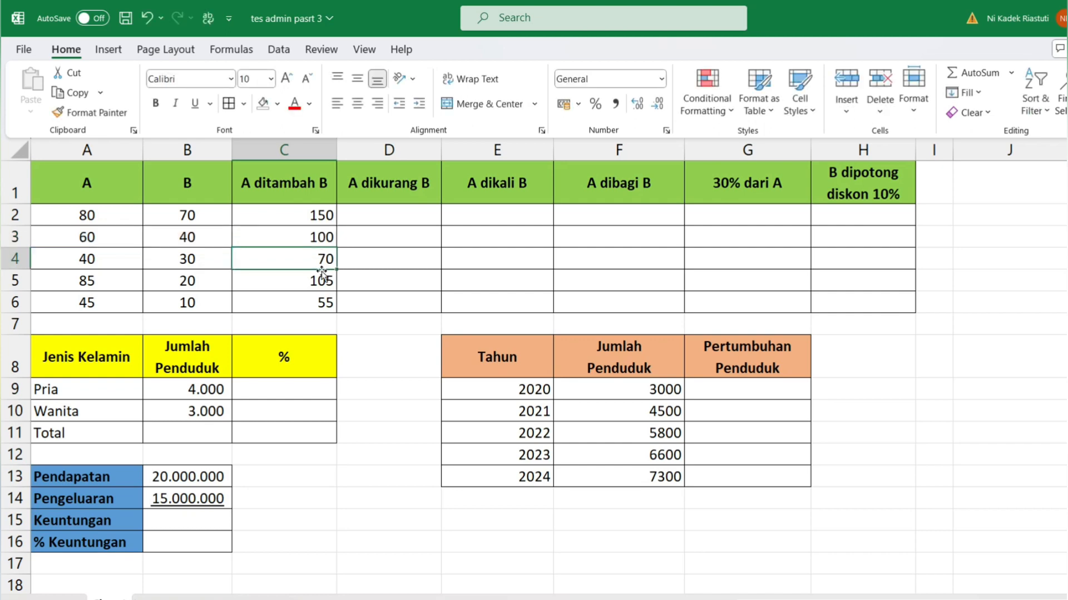
click(322, 259)
double_click(321, 259)
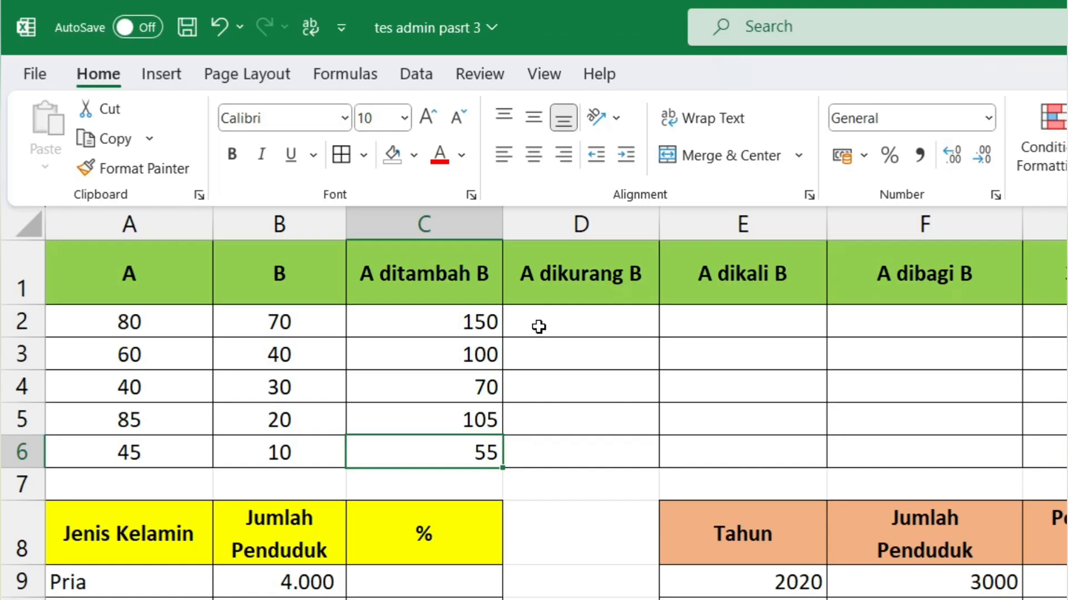
Enter the formula =A2-B2 in cell D2 of the "A dikurang B" column and reselect that cell.
click(539, 327)
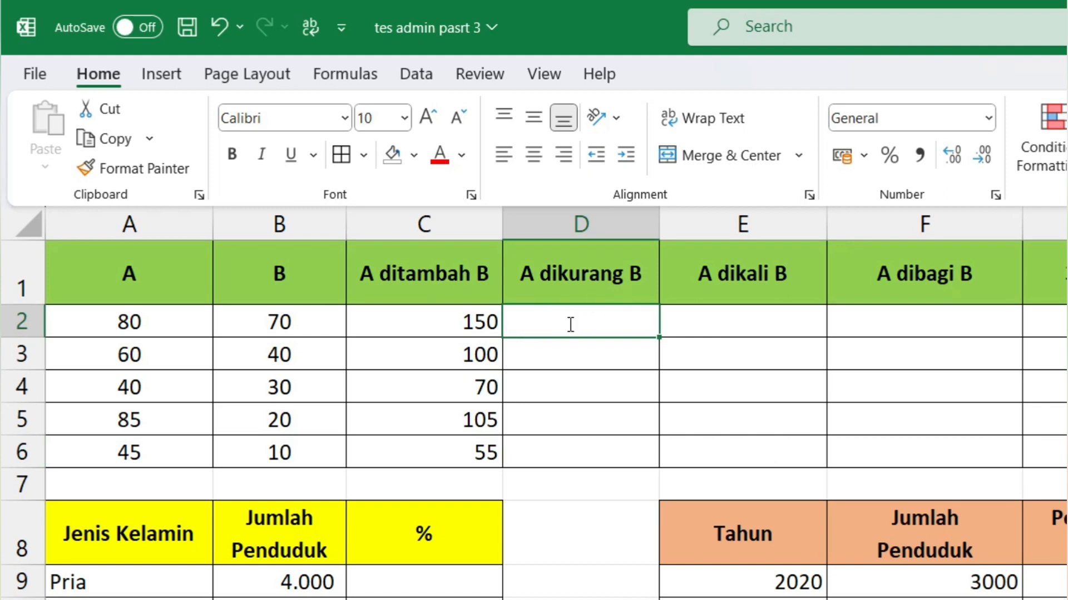
text(=)
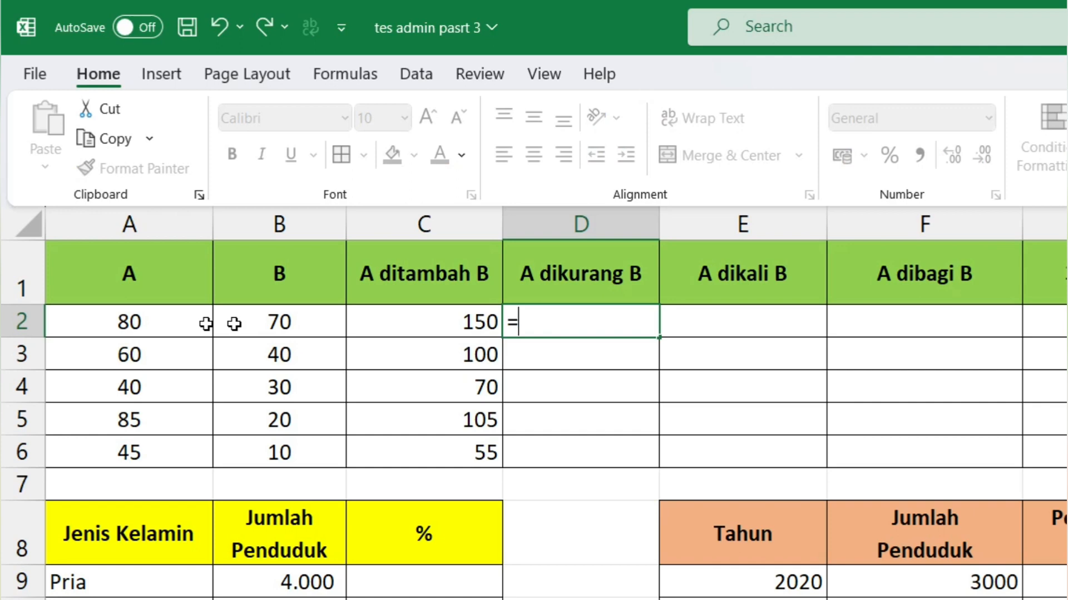
click(147, 321)
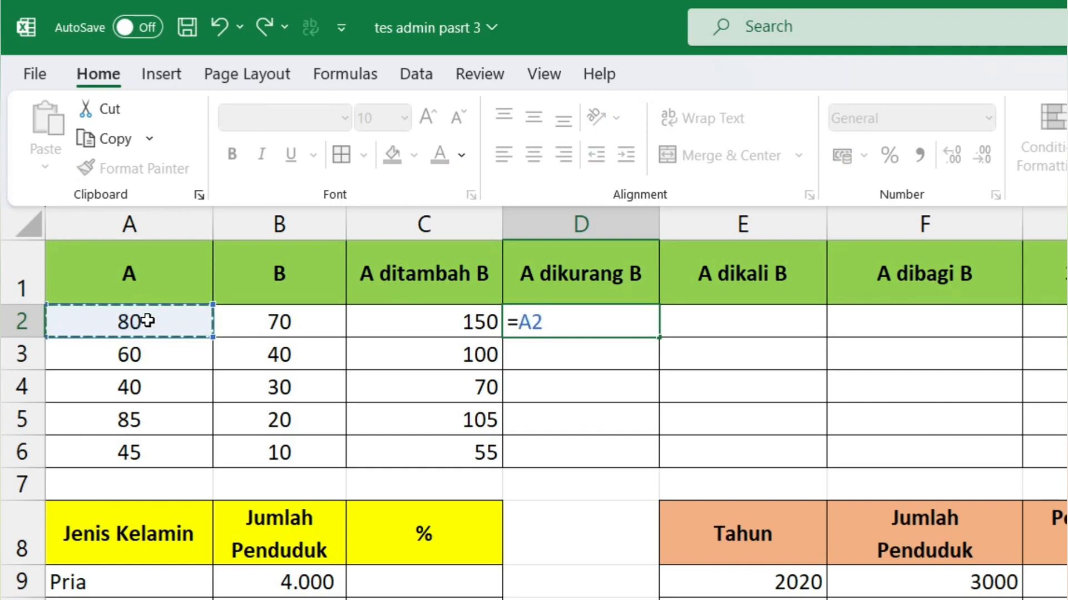
text(-)
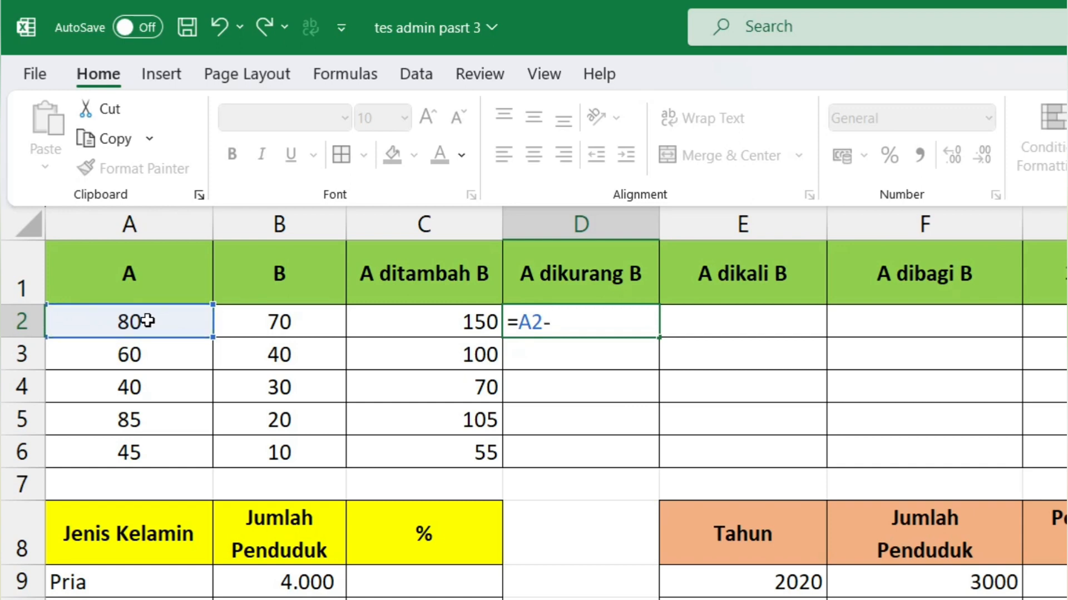
click(258, 329)
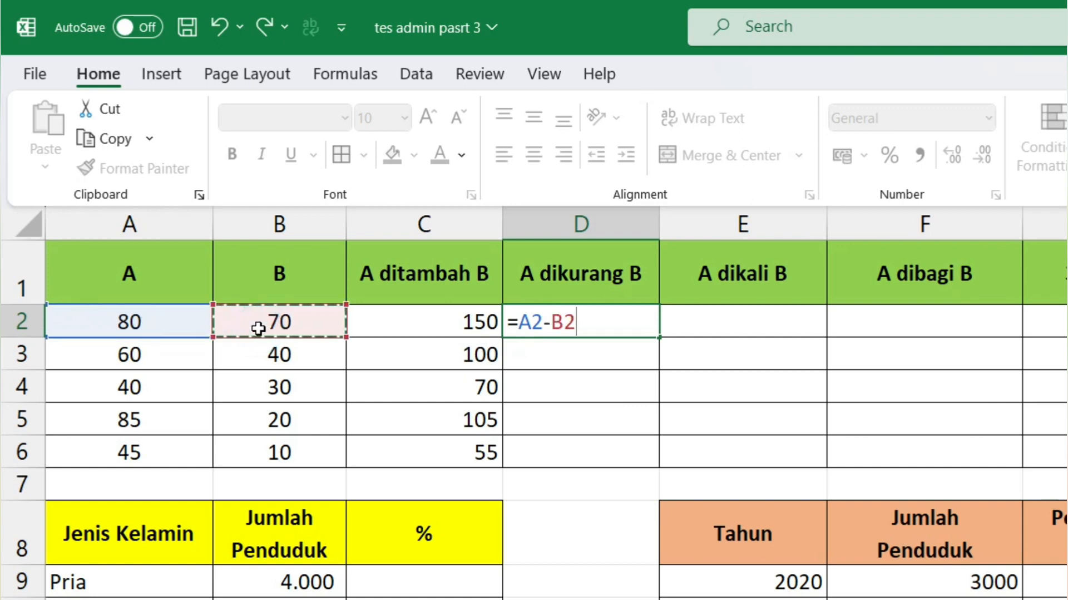
key(Return)
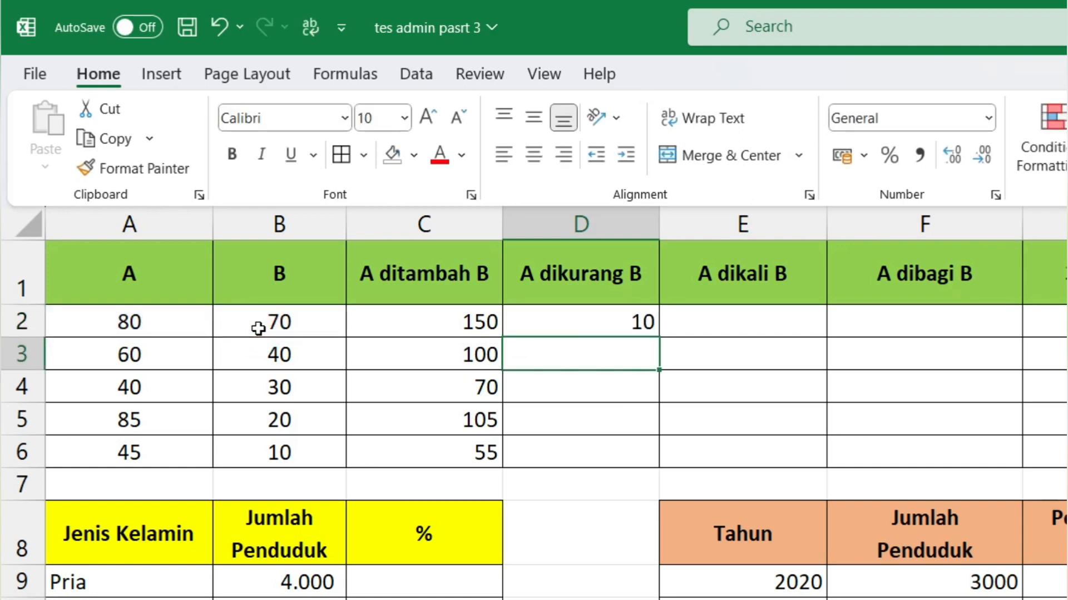
click(576, 327)
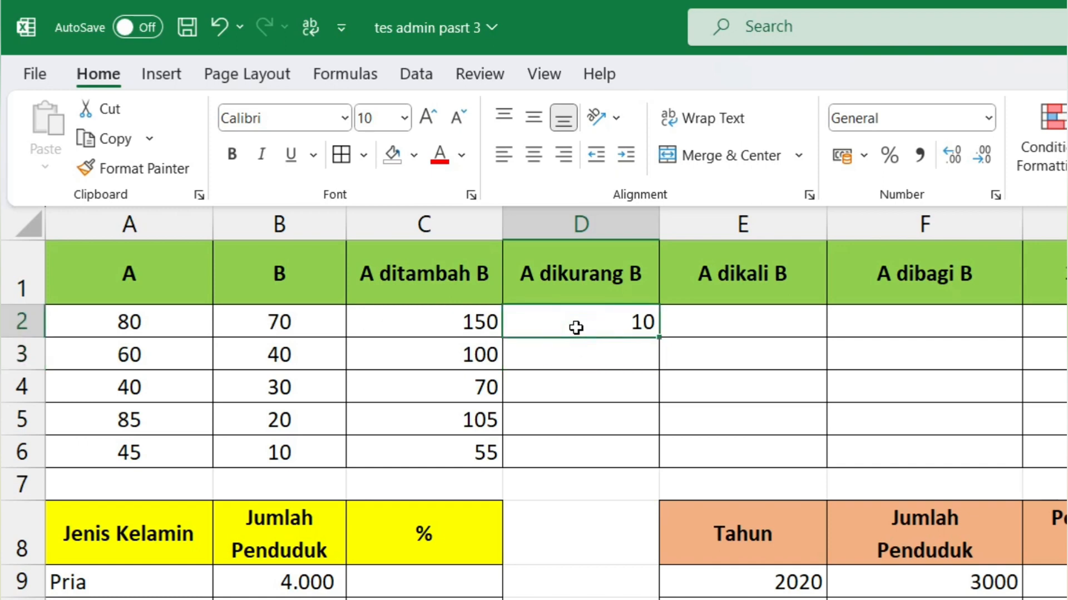
Fill the D2 subtraction formula down through D6.
double_click(657, 336)
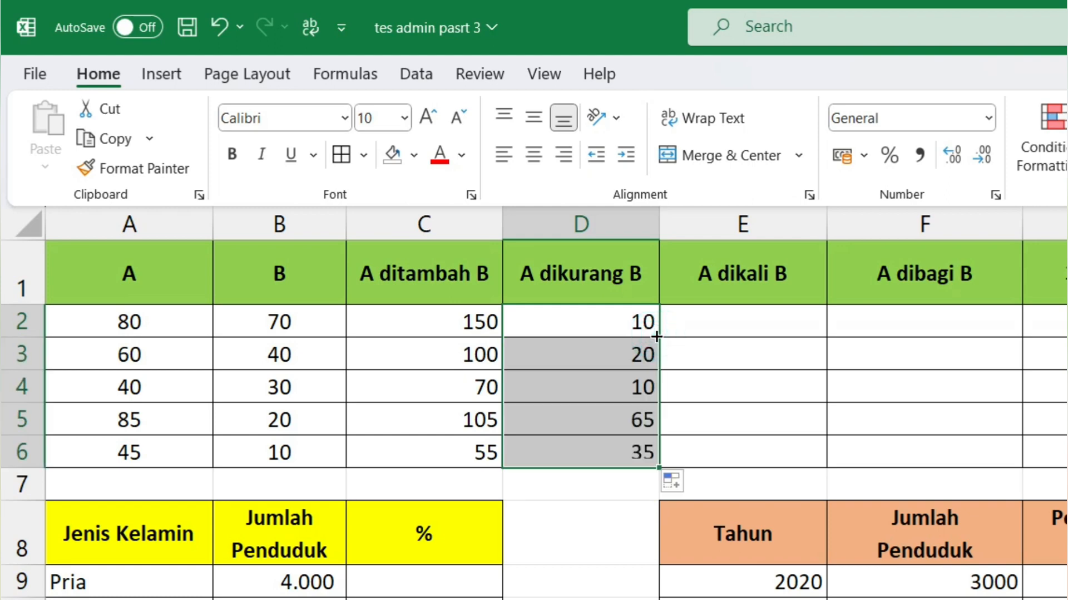
Enter the formula =A2*B2 in cell E2 of the "A dikali B" column and fill it down through E6.
click(722, 321)
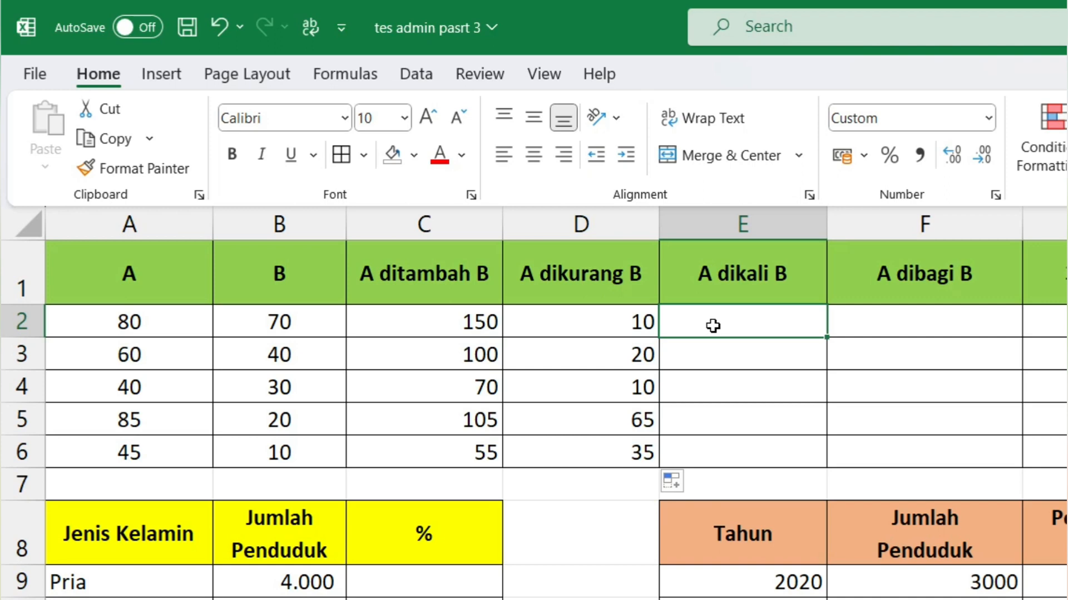
text(=)
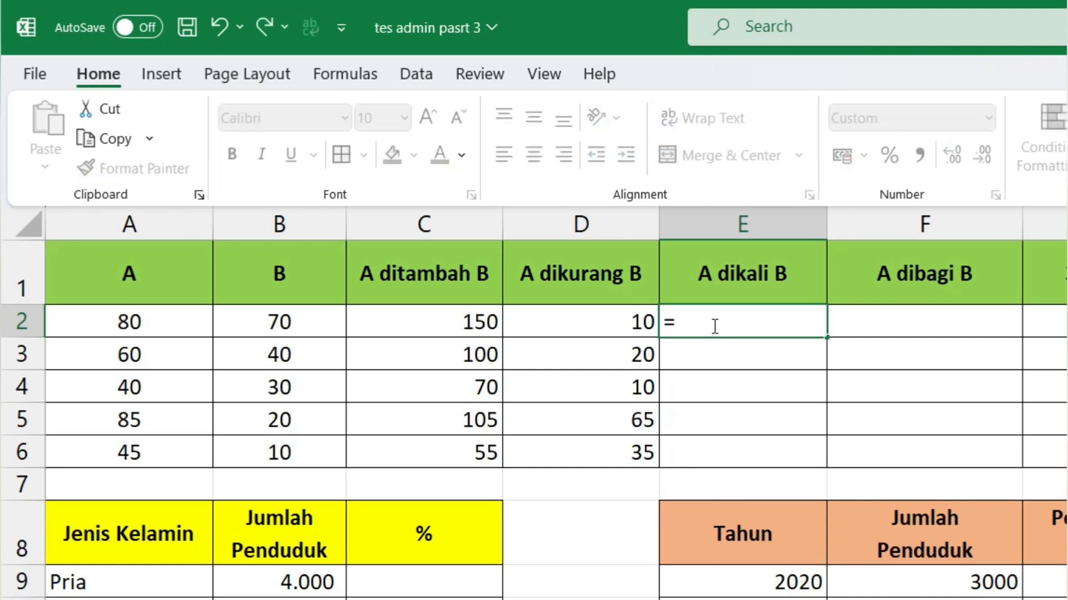
click(151, 321)
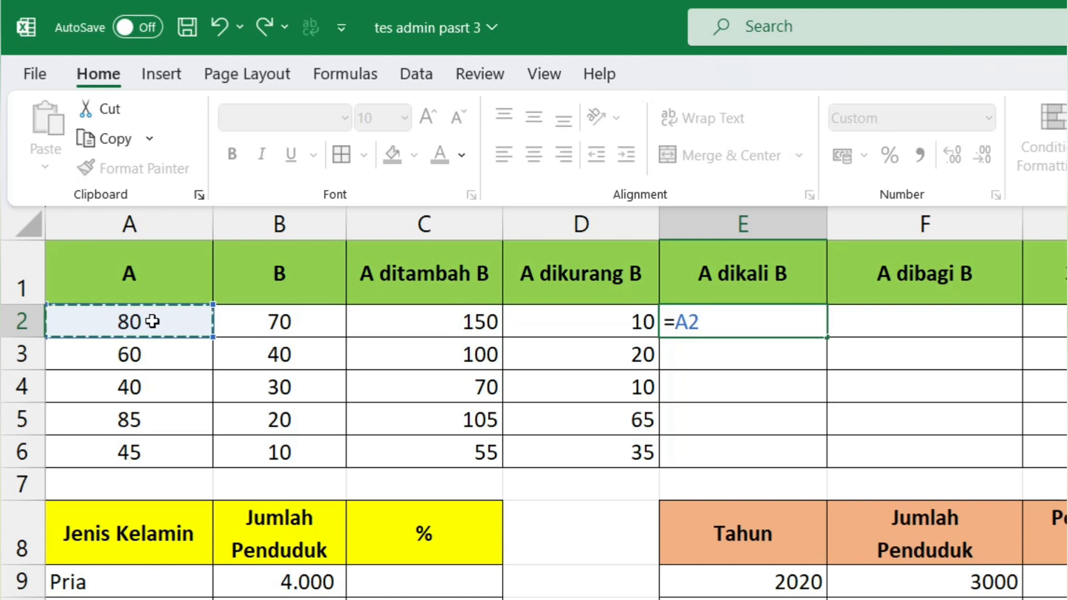
text(*)
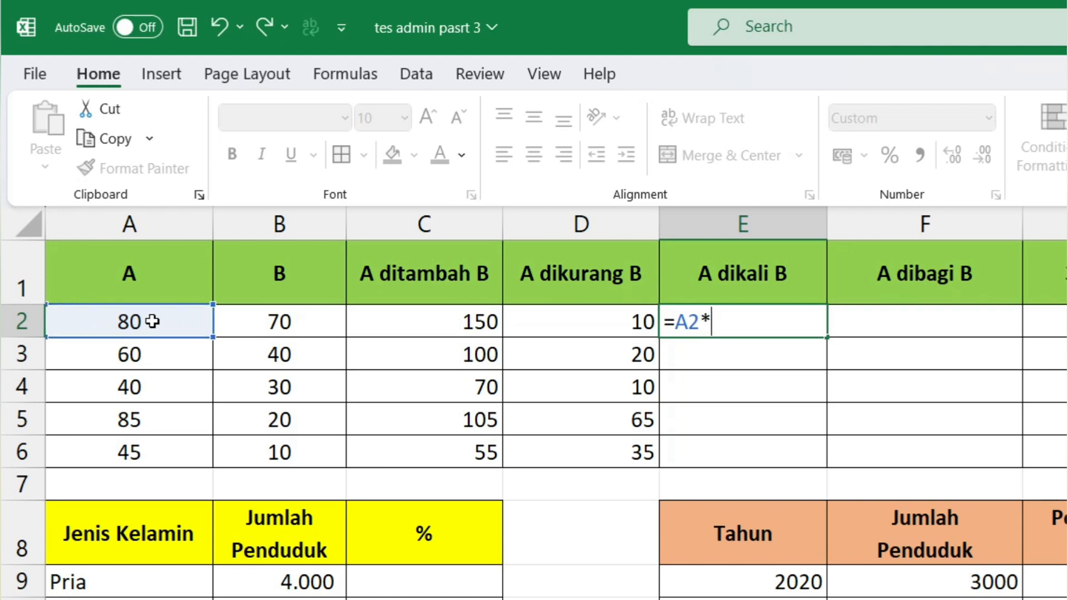
click(292, 321)
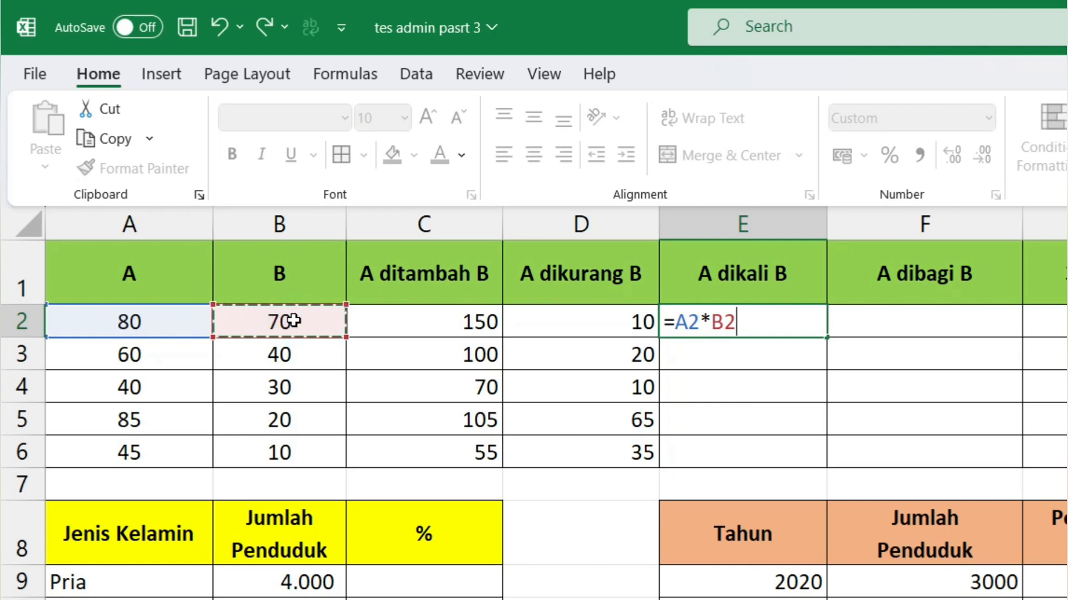
key(Return)
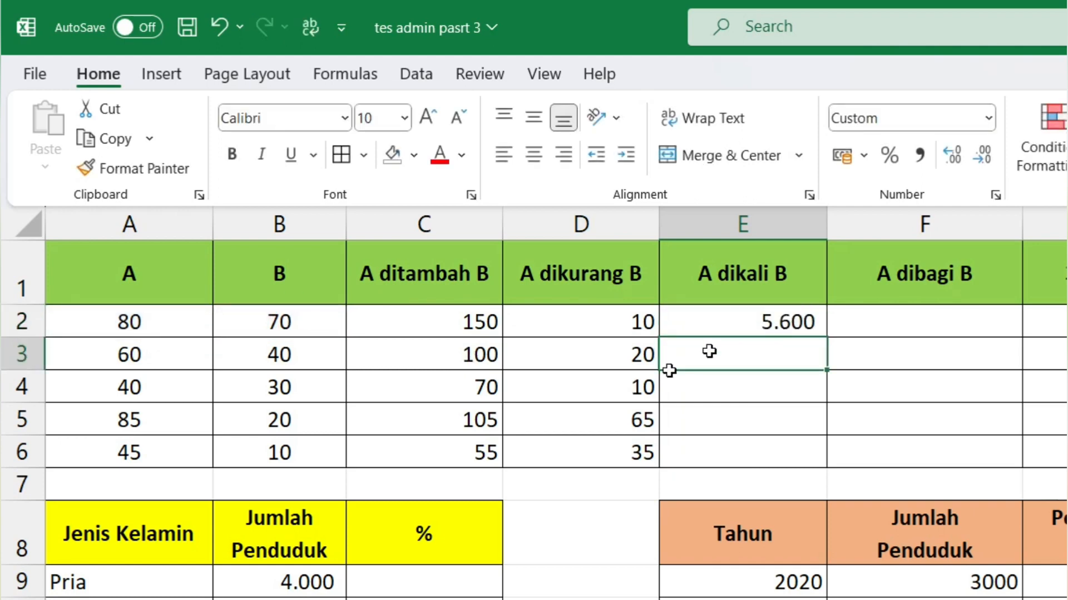
click(777, 320)
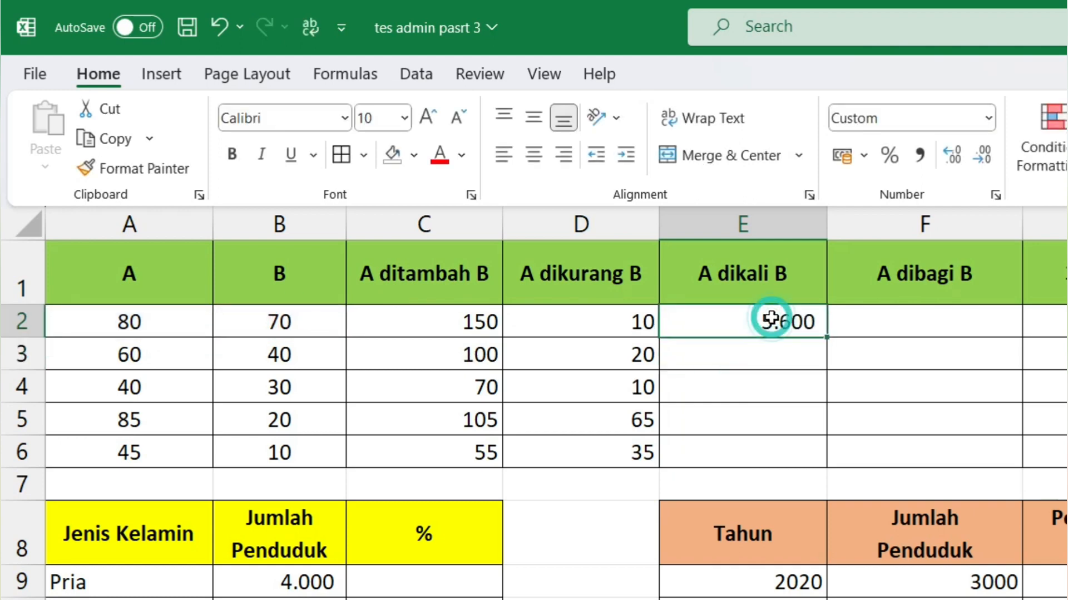
double_click(825, 335)
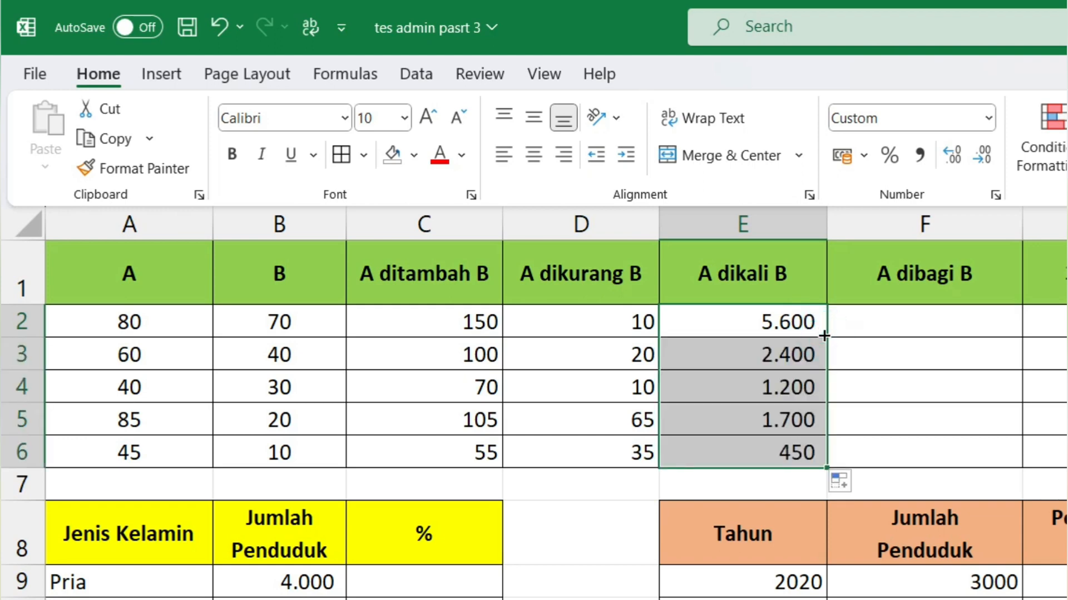
Enter the formula =A2/B2 in cell F2 of the "A dibagi B" column and fill it down through F6.
click(915, 321)
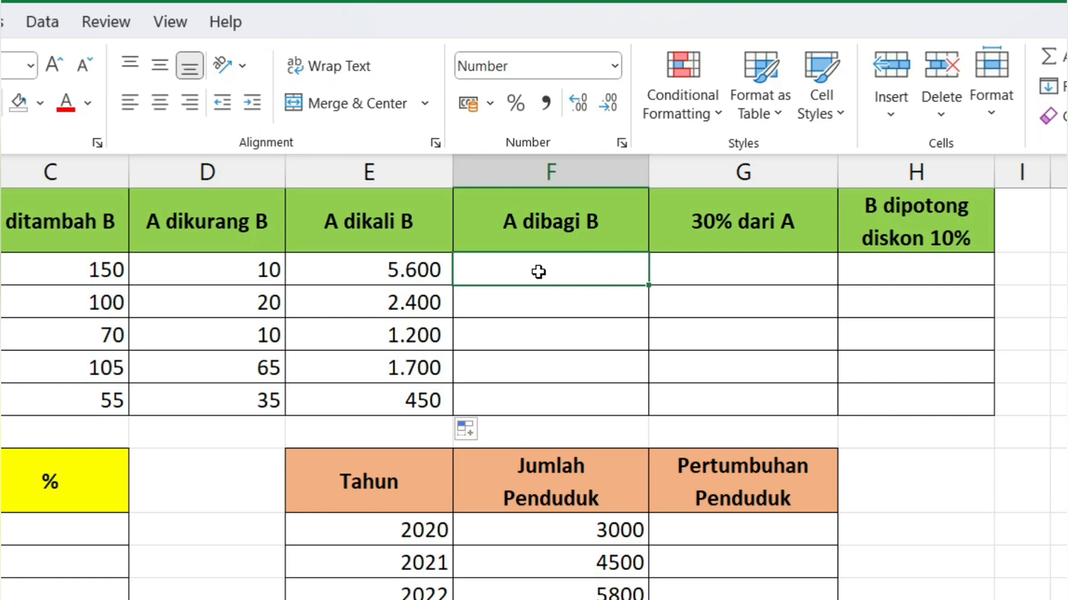
text(=)
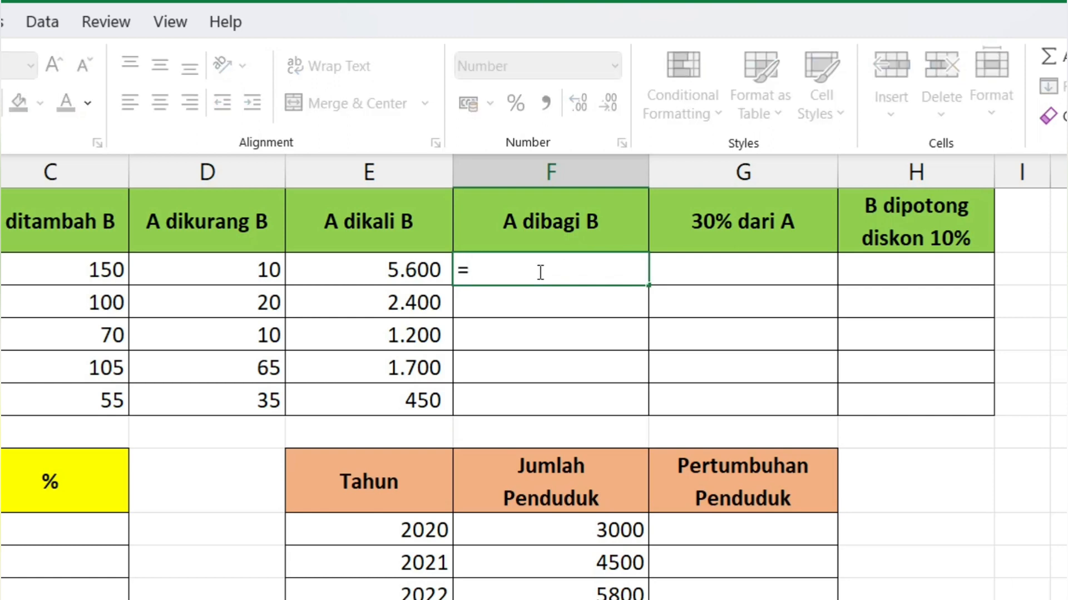
text(A2/B2)
key(Return)
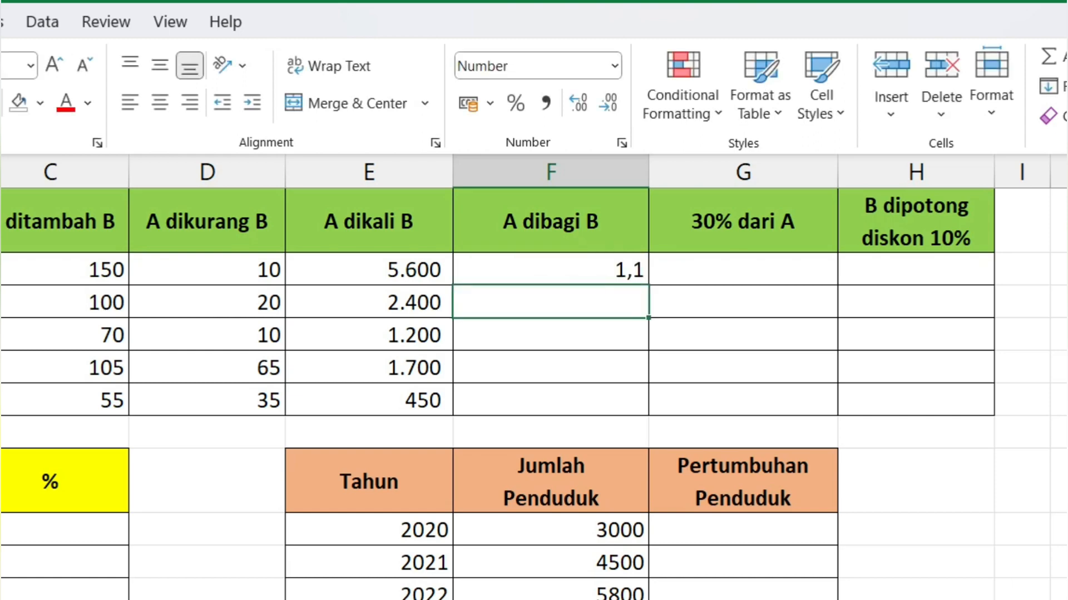
click(550, 270)
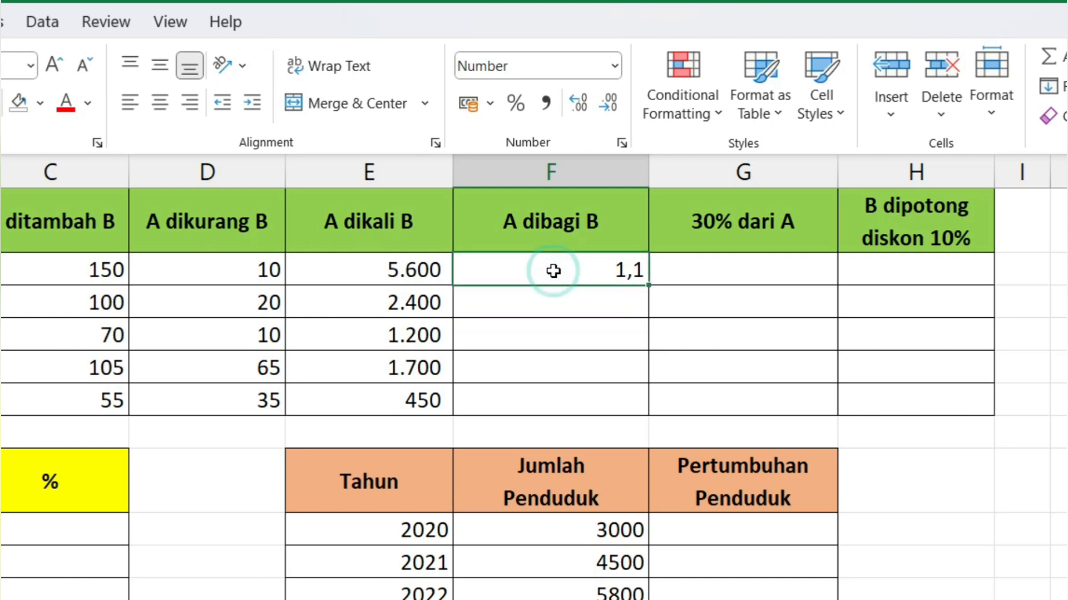
double_click(647, 284)
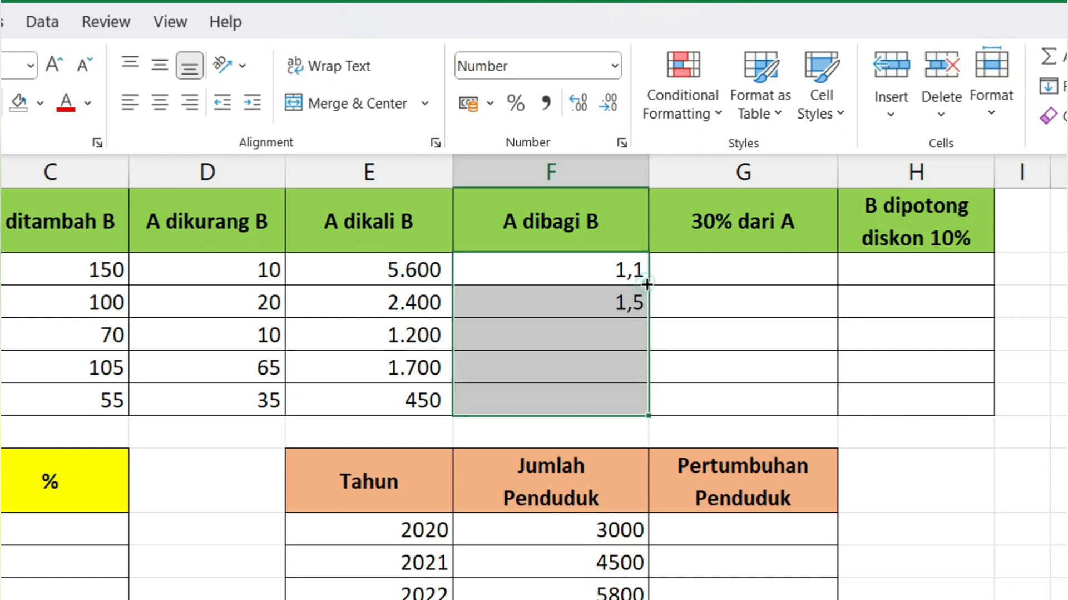
Enter the formula =30%*A2 in cell G2 of the "30% dari A" column and fill it down through G6.
click(697, 277)
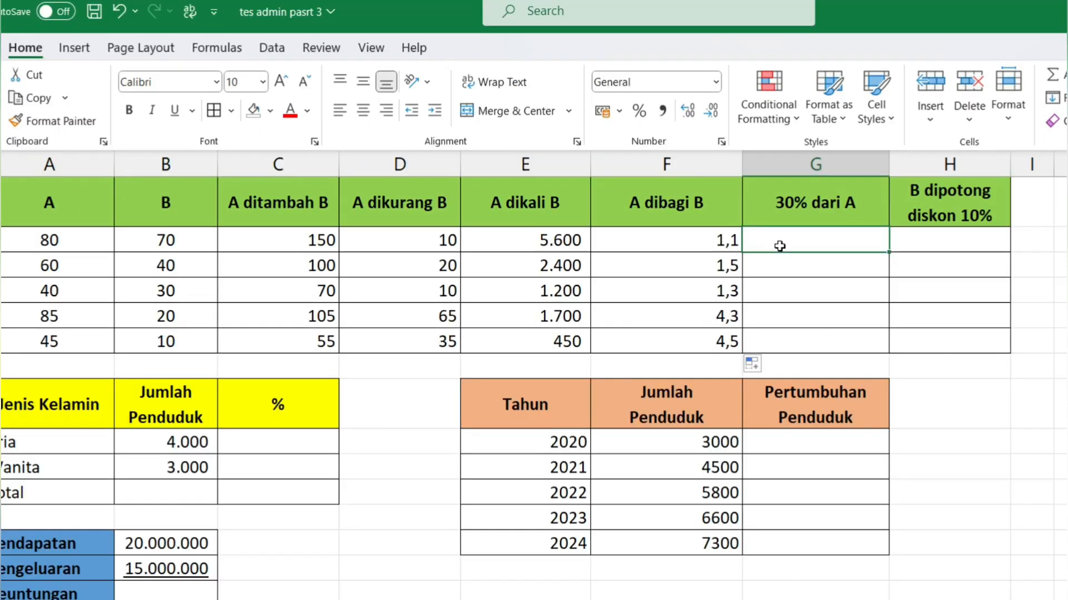
text(=)
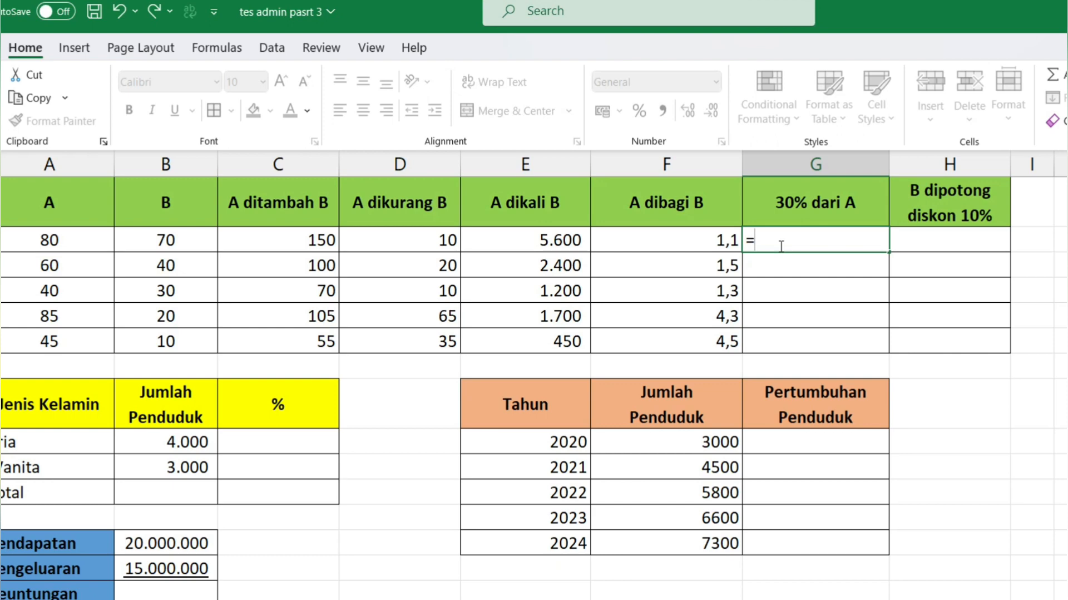
text(30%*)
click(68, 237)
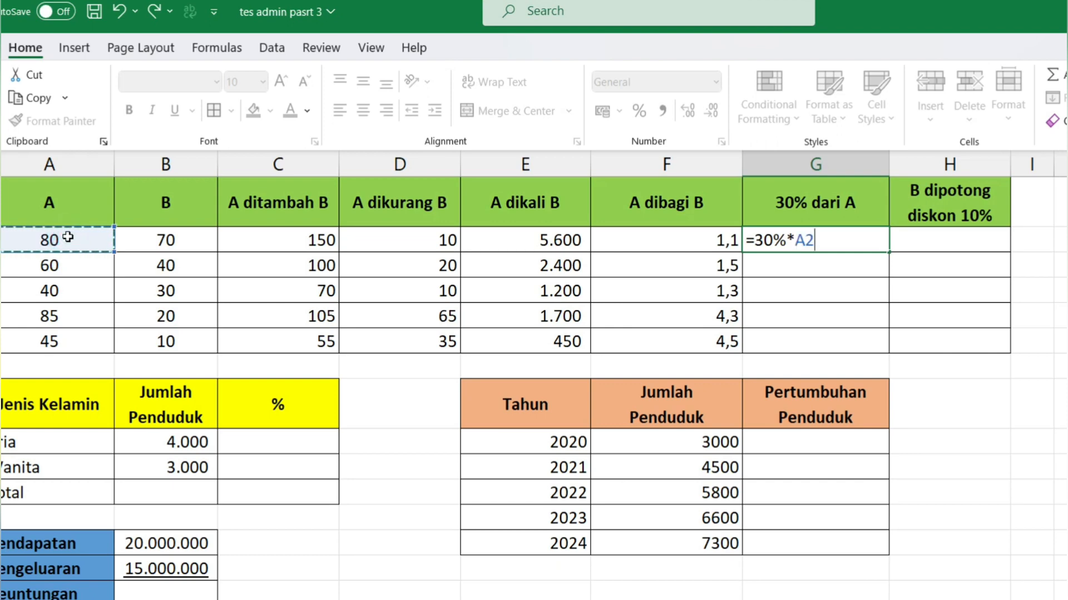
key(ctrl+Return)
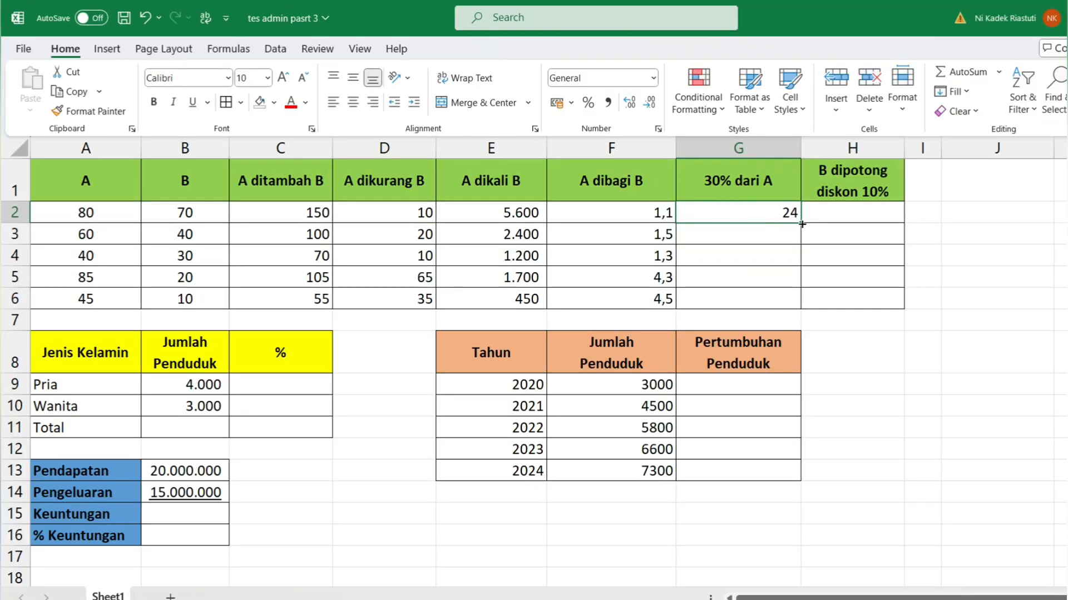
double_click(802, 224)
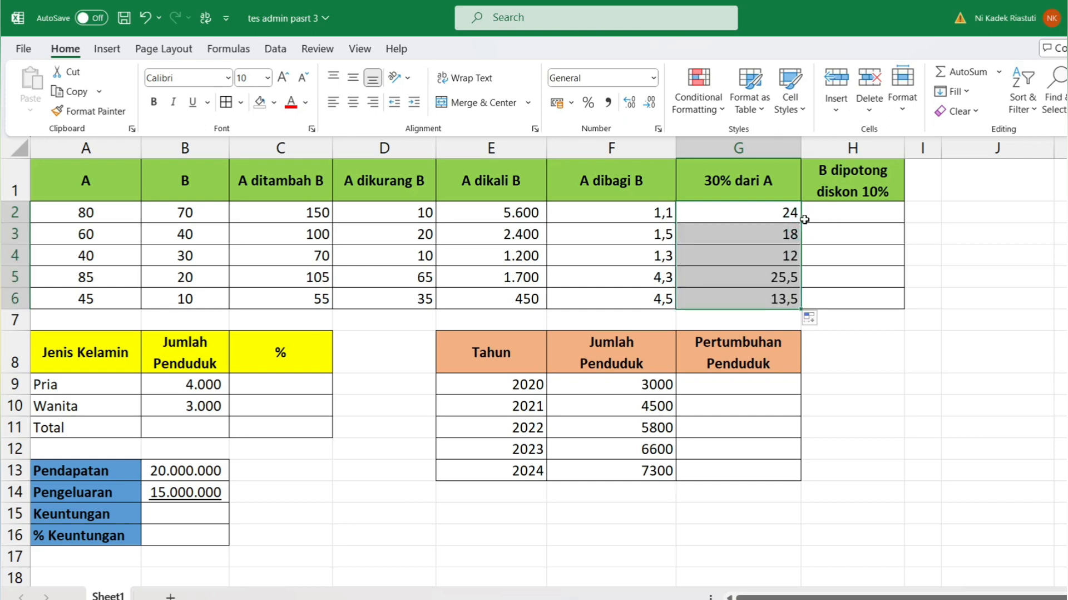
Enter the formula =B2-(10%*B2) in cell H2 of the "B dipotong diskon 10%" column and fill it down through H6.
click(842, 207)
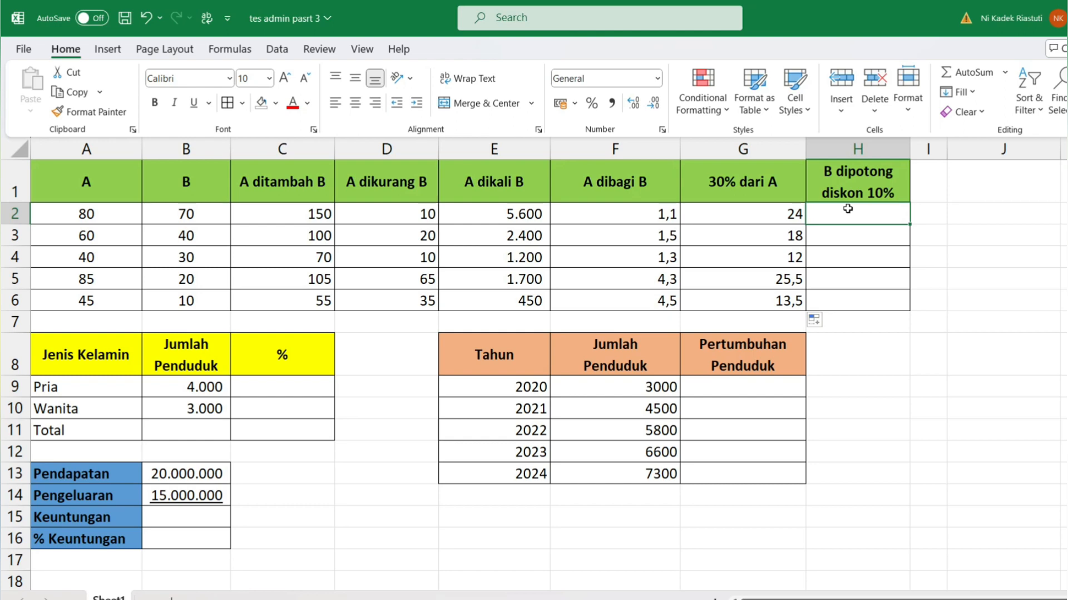
text(=)
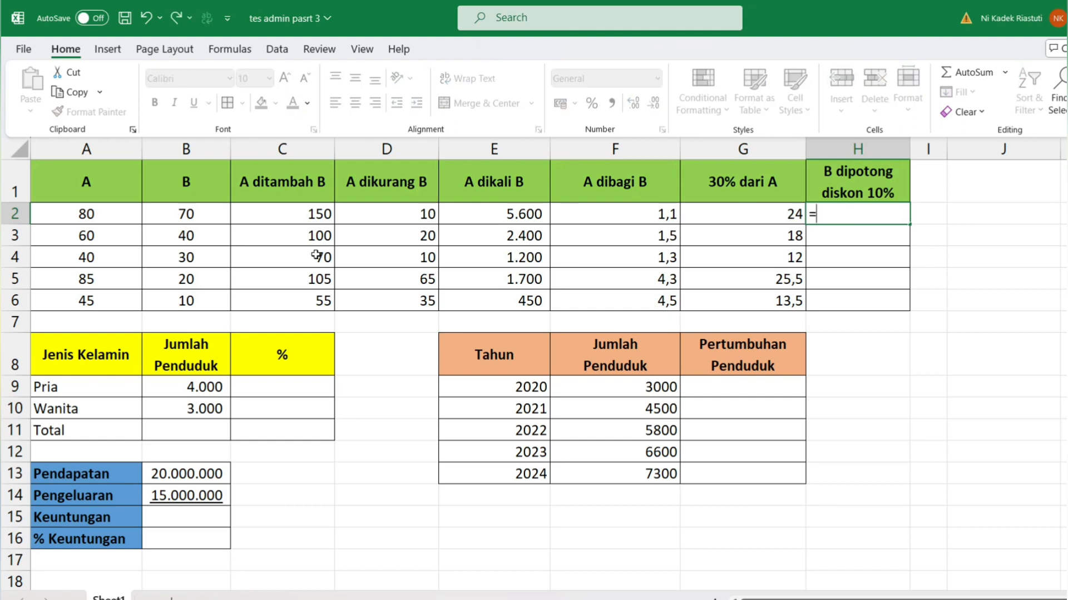
click(205, 214)
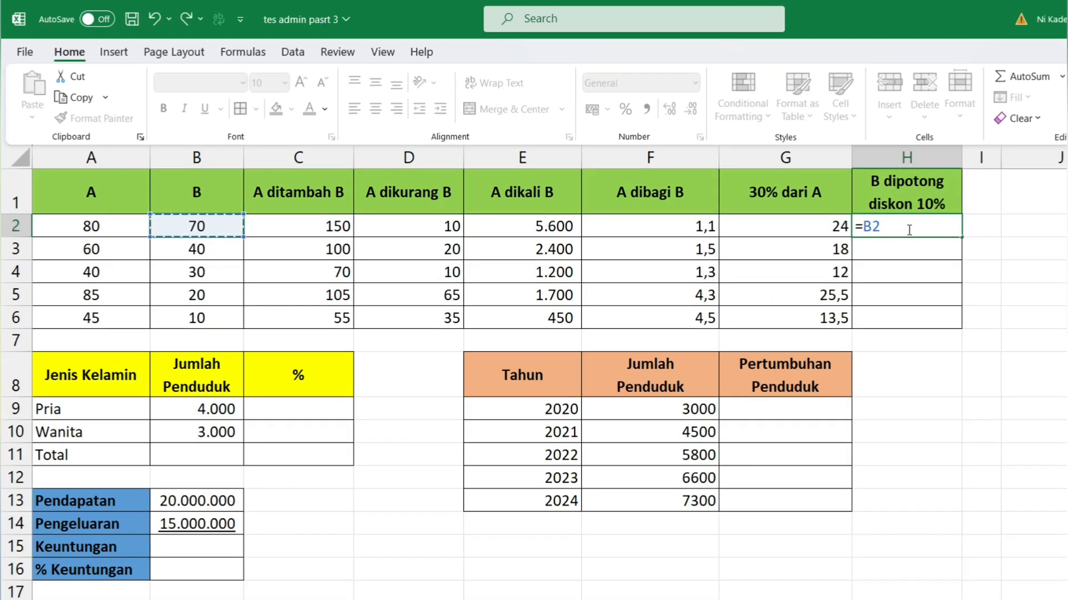
text(-(10%*)
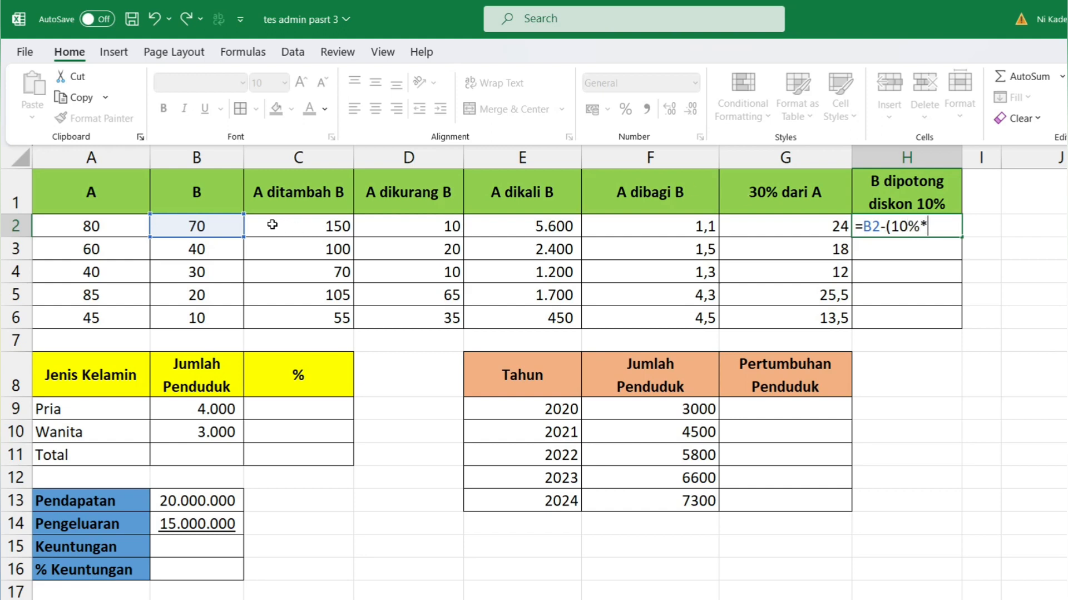
click(214, 226)
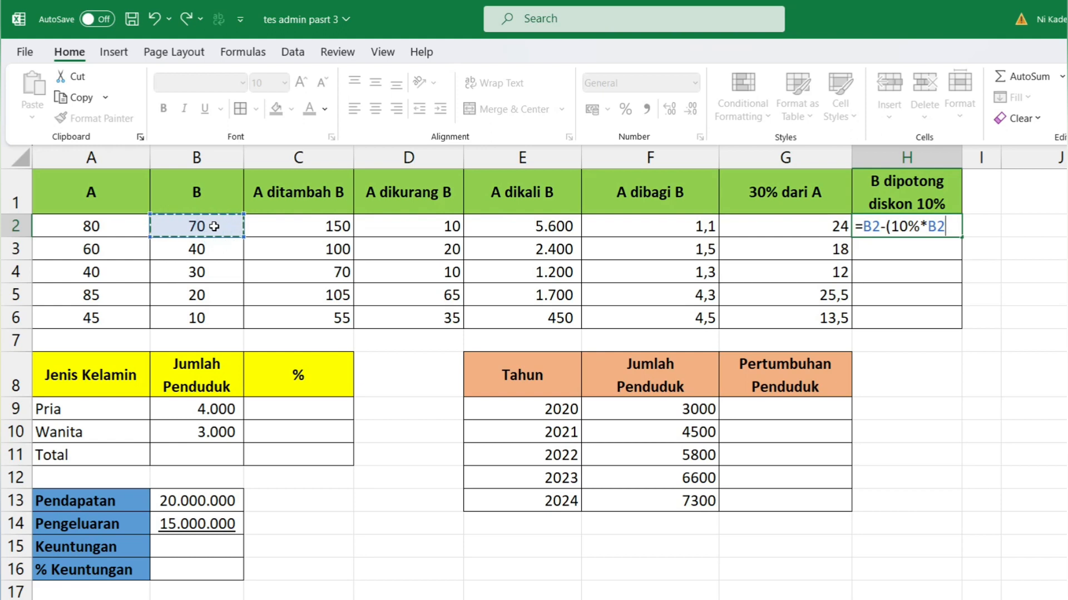
text())
key(Return)
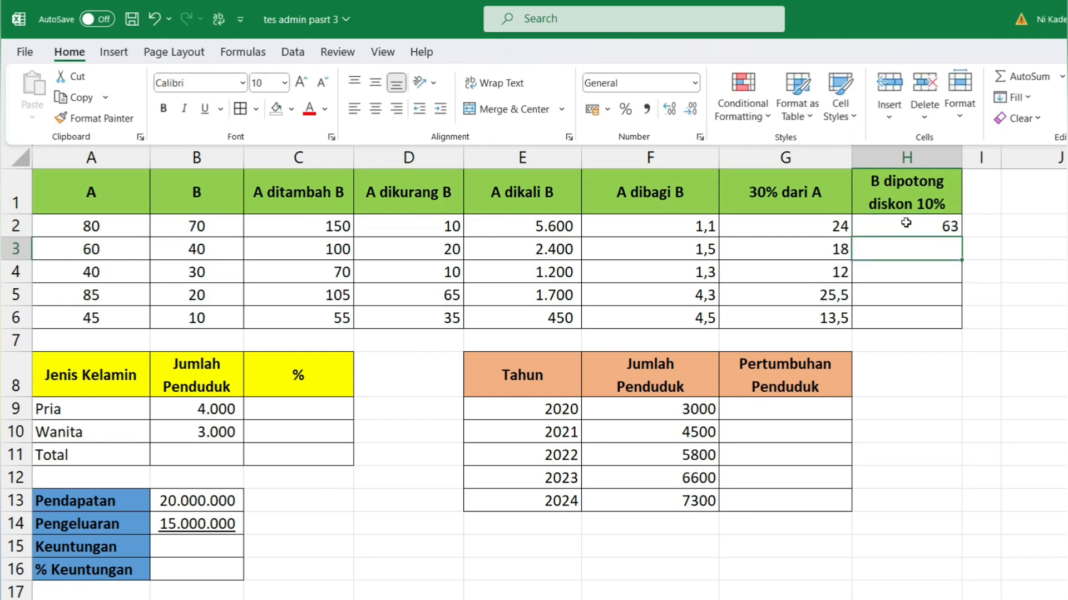
click(931, 223)
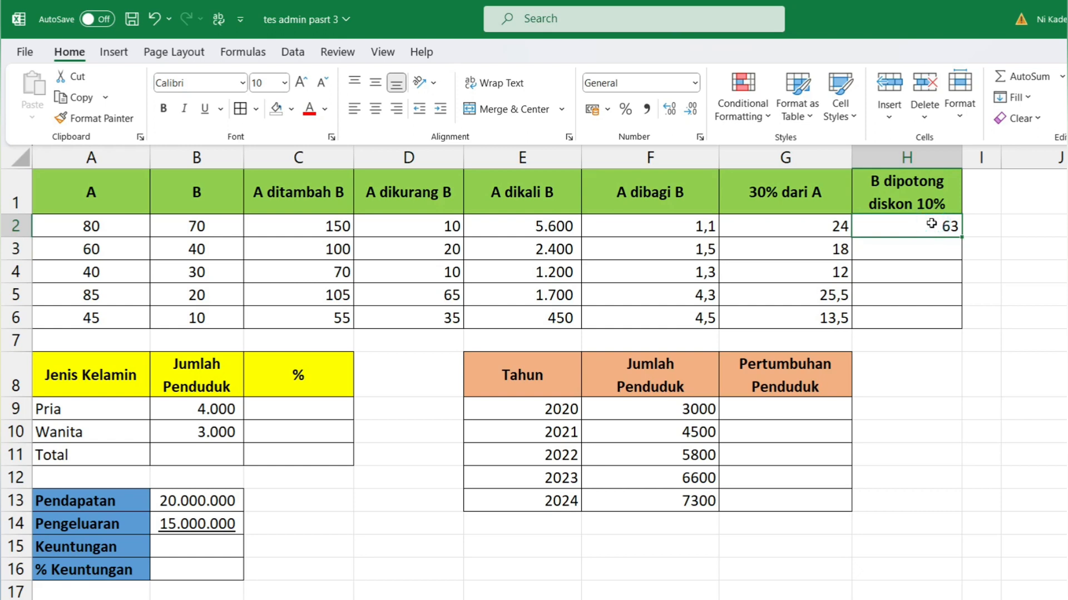
double_click(961, 239)
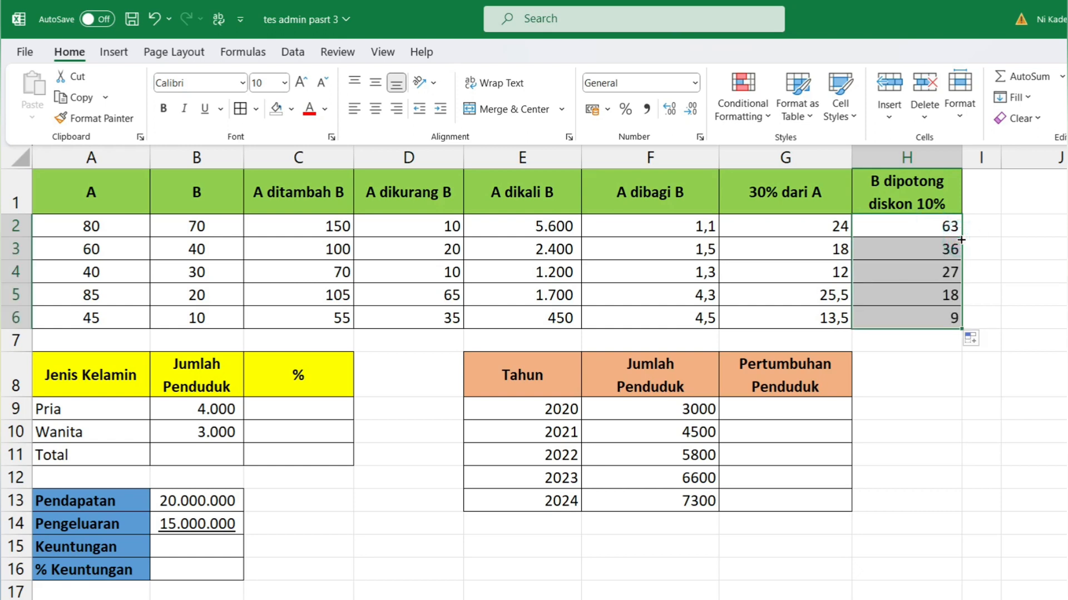
click(1041, 277)
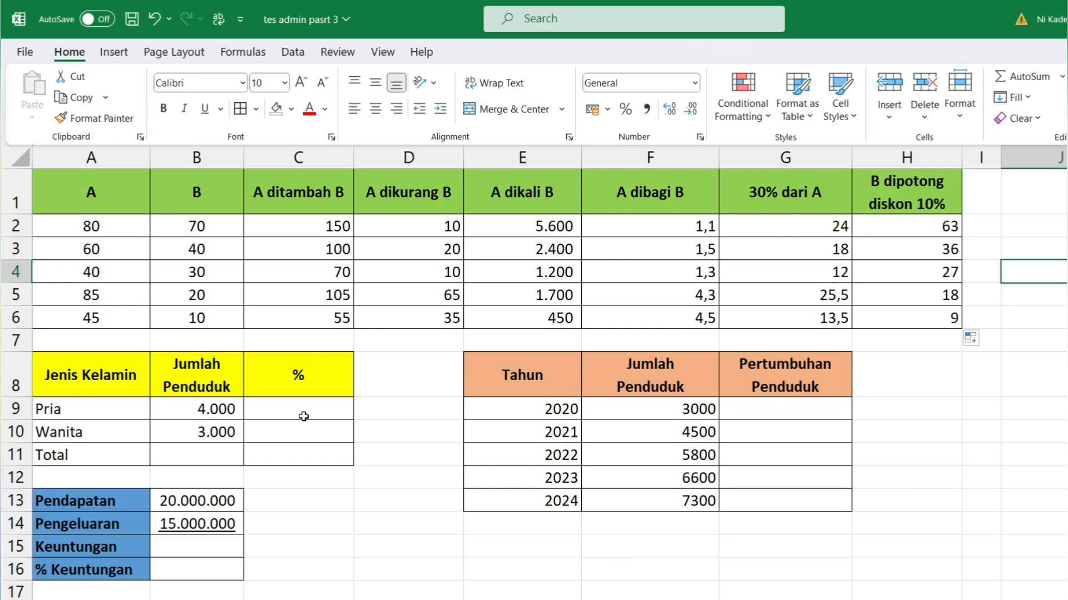
Enter a SUM formula over B9:B10 in cell B11 to total the "Jumlah Penduduk" column.
click(183, 453)
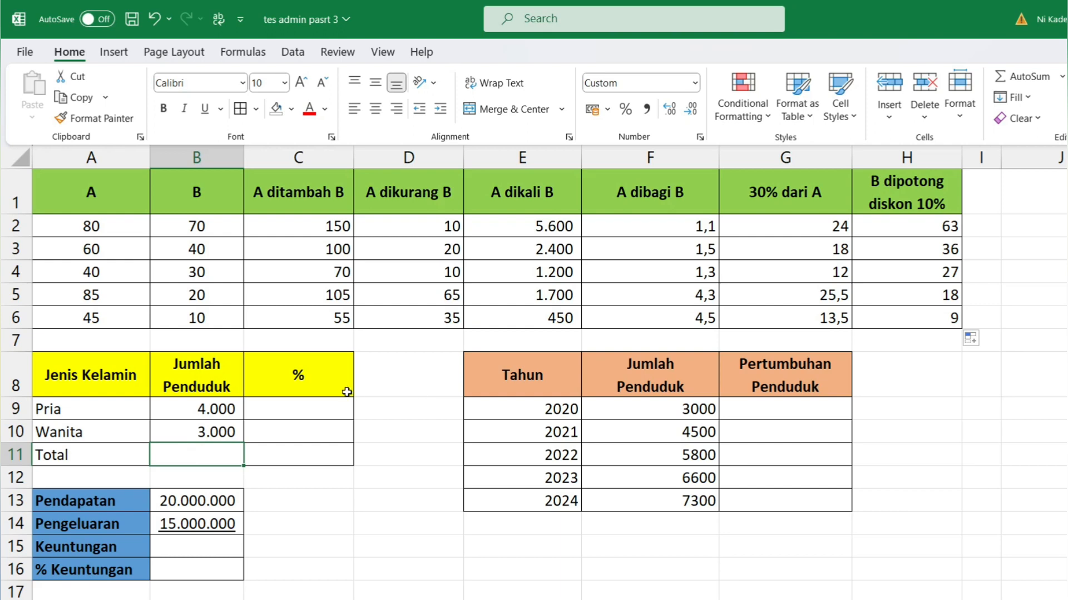
click(298, 404)
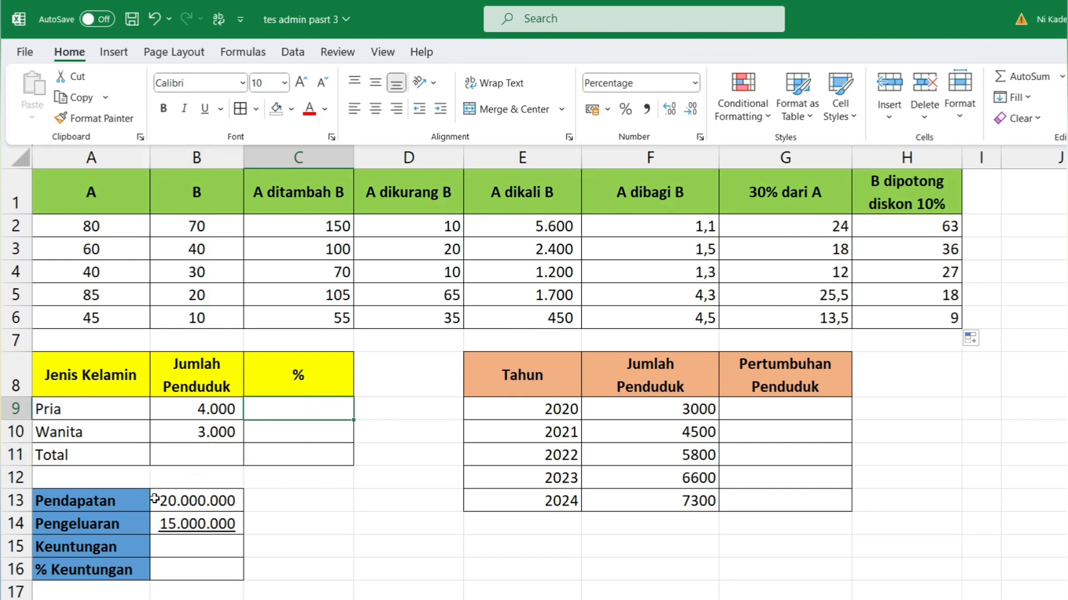
click(181, 451)
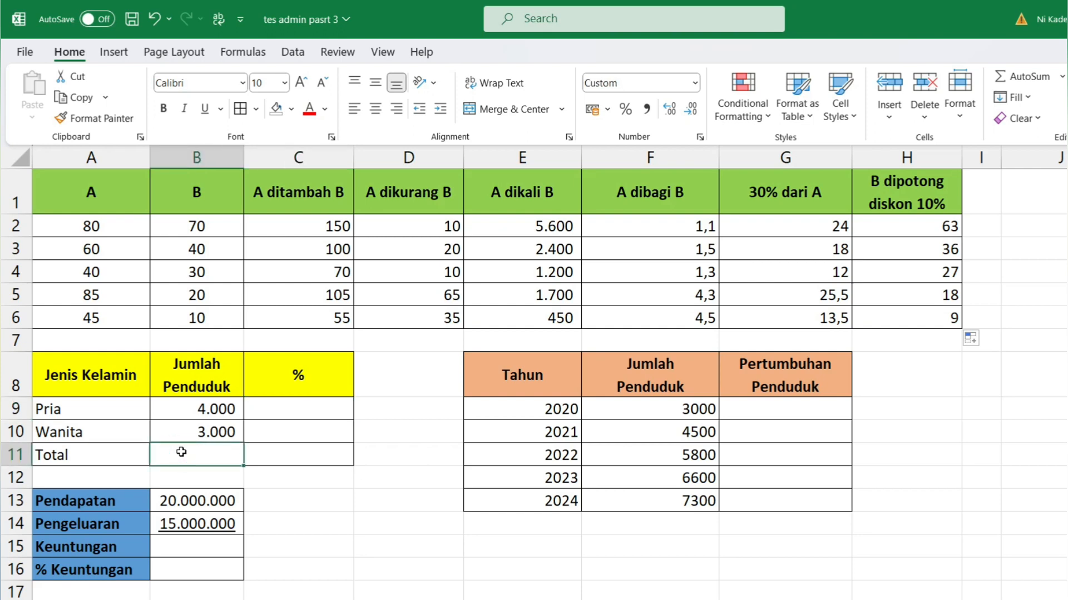
text(=)
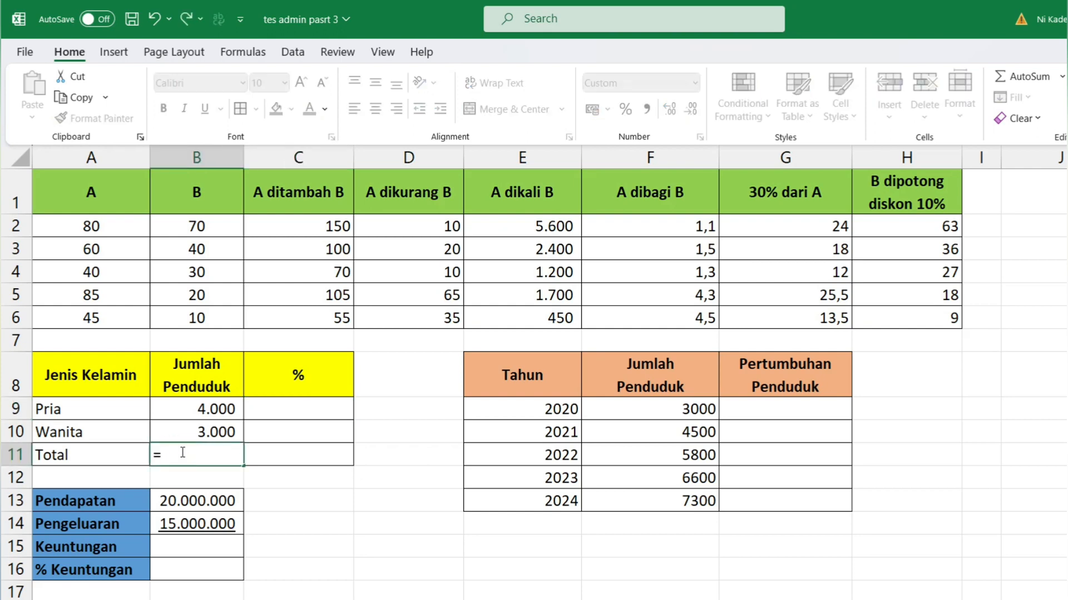
text(sum)
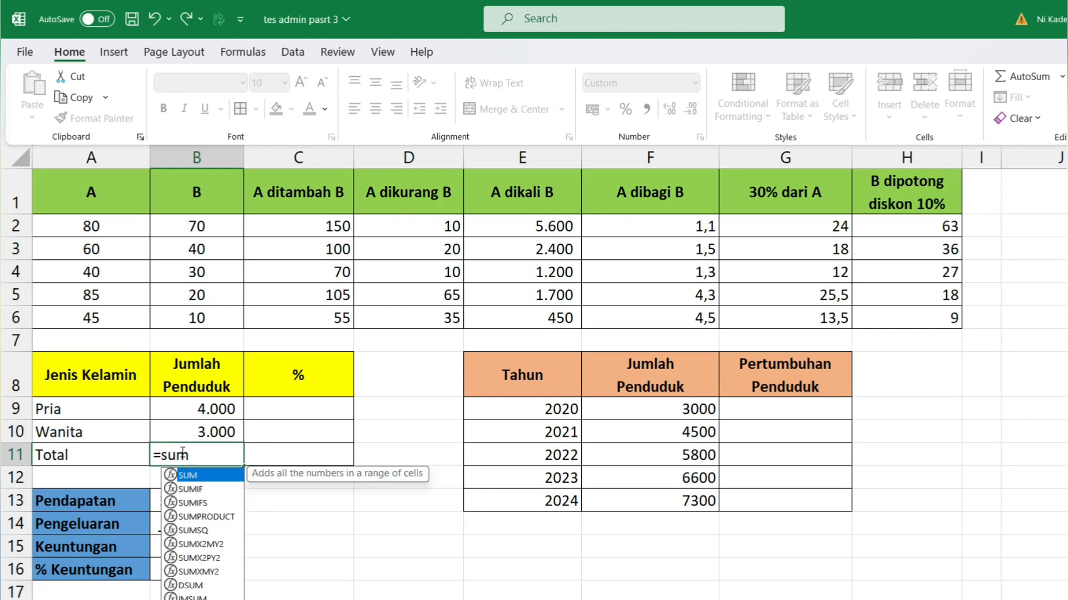
double_click(206, 476)
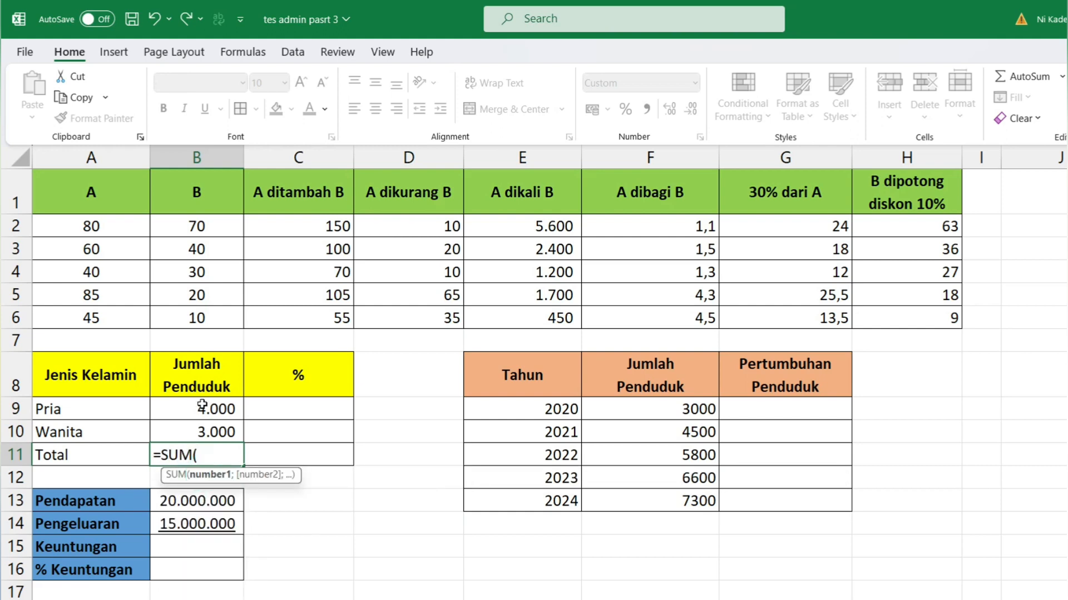
drag(209, 408, 209, 423)
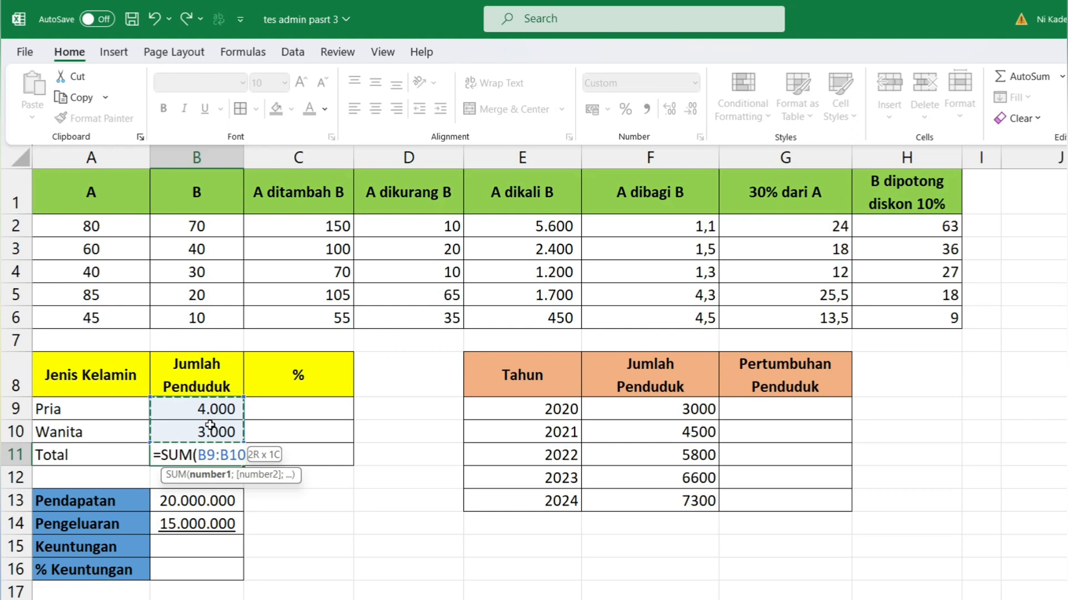
key(Return)
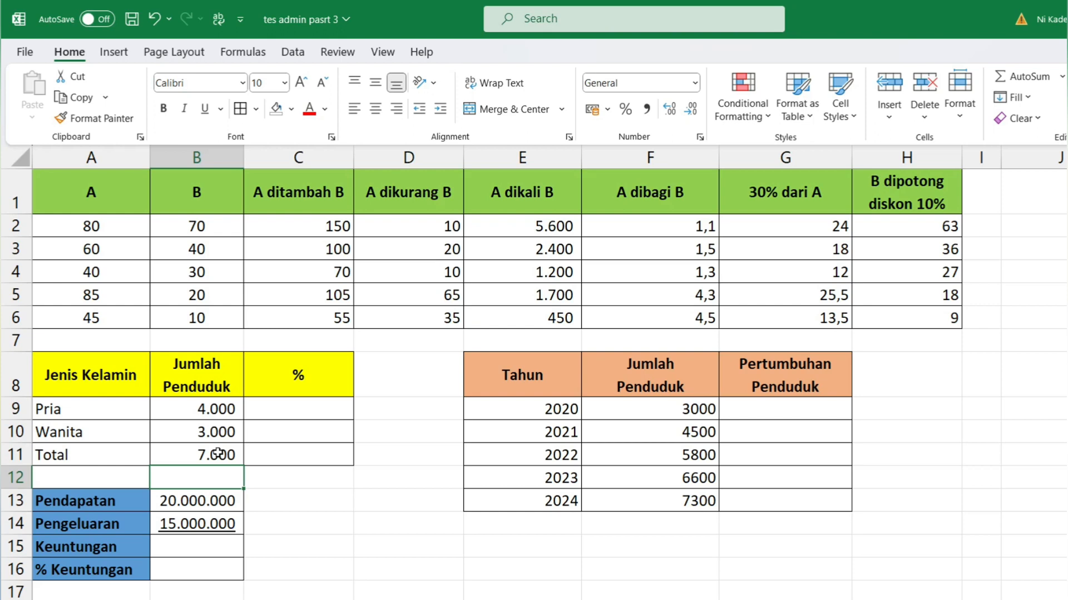
Enter the formula =B9/B11 in cell C9 to compute the Pria share in the "%" column.
click(305, 410)
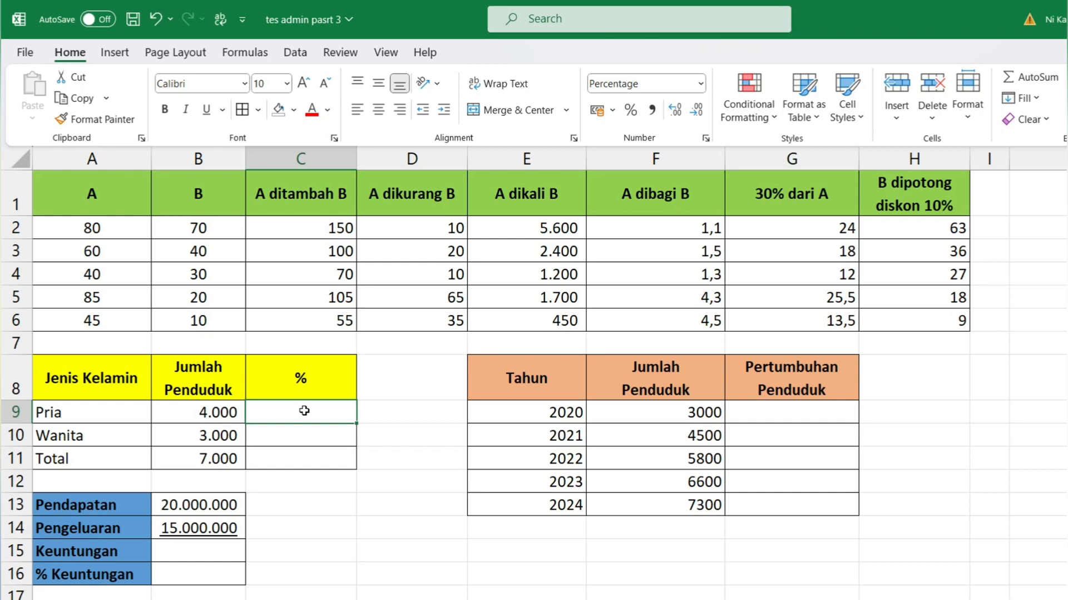
text(=)
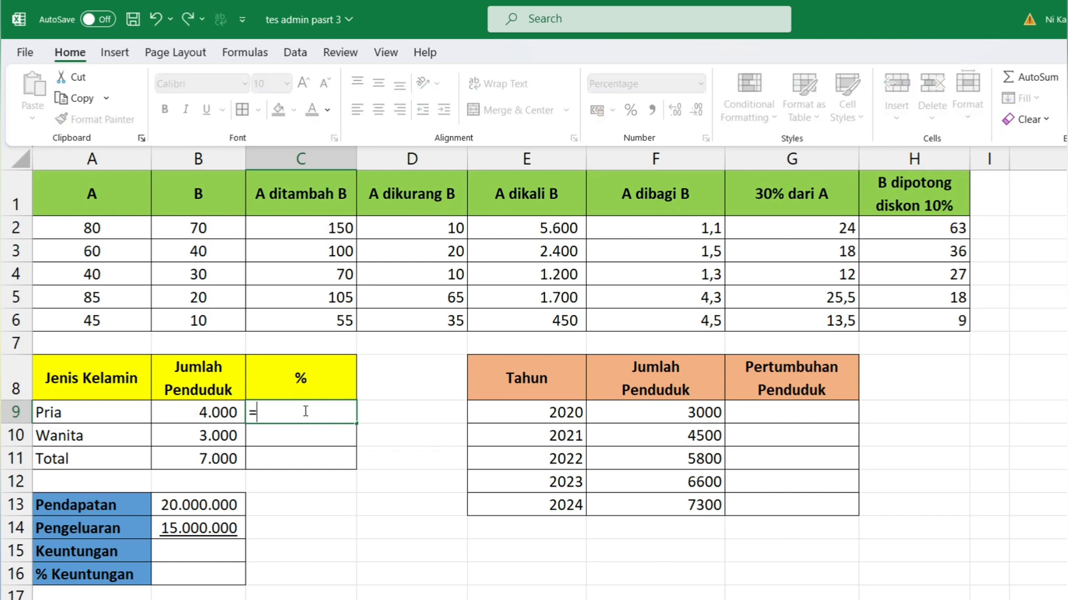
click(213, 410)
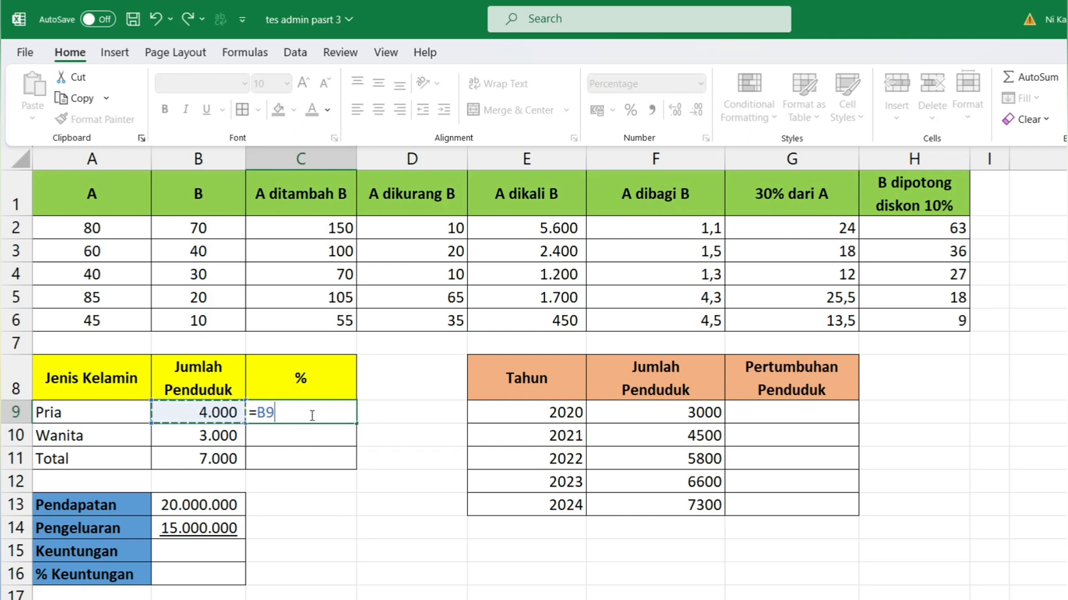
text(/)
click(227, 455)
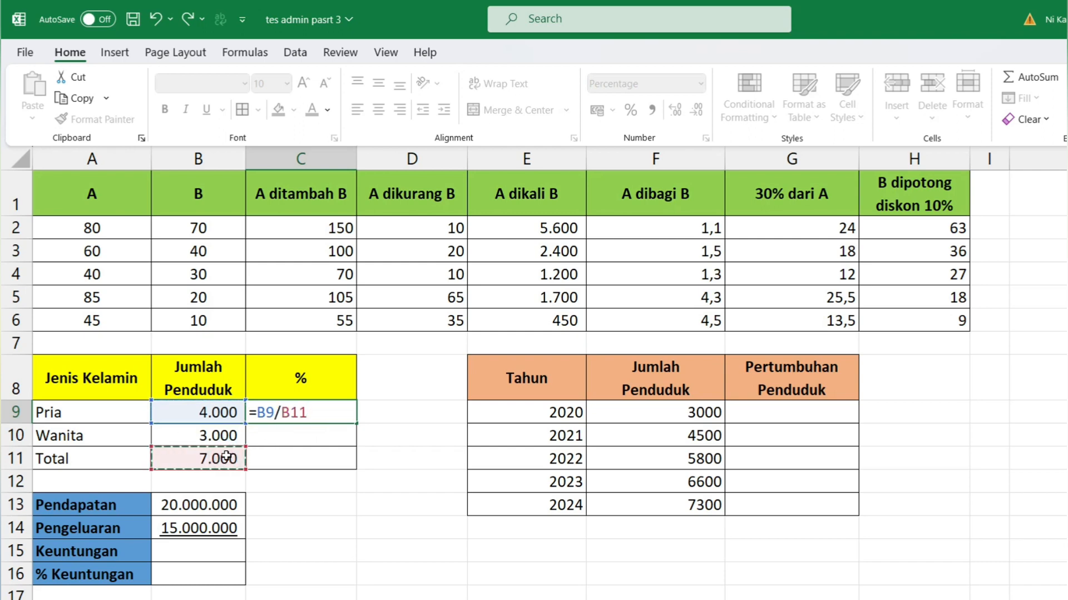
key(Return)
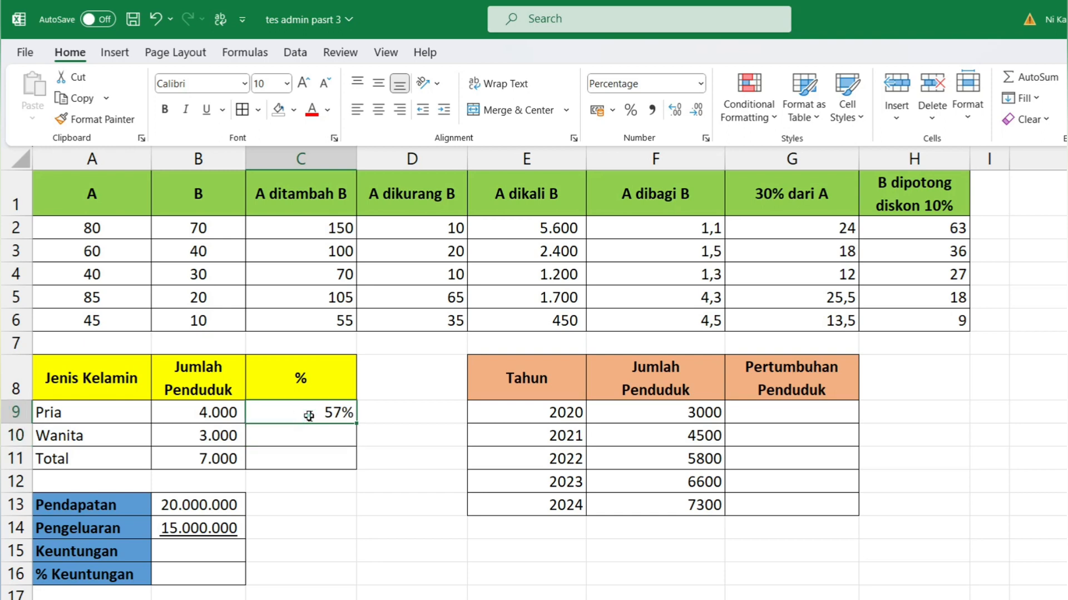
double_click(307, 413)
key(Return)
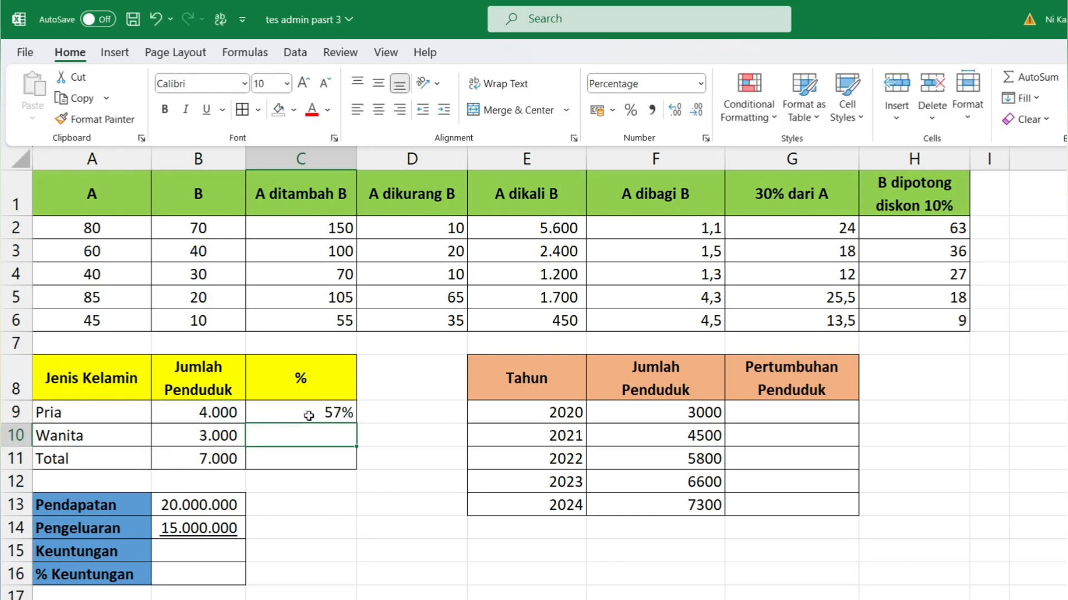
Try filling the percentage formula from C9 down to C10, and undo the fill.
click(332, 412)
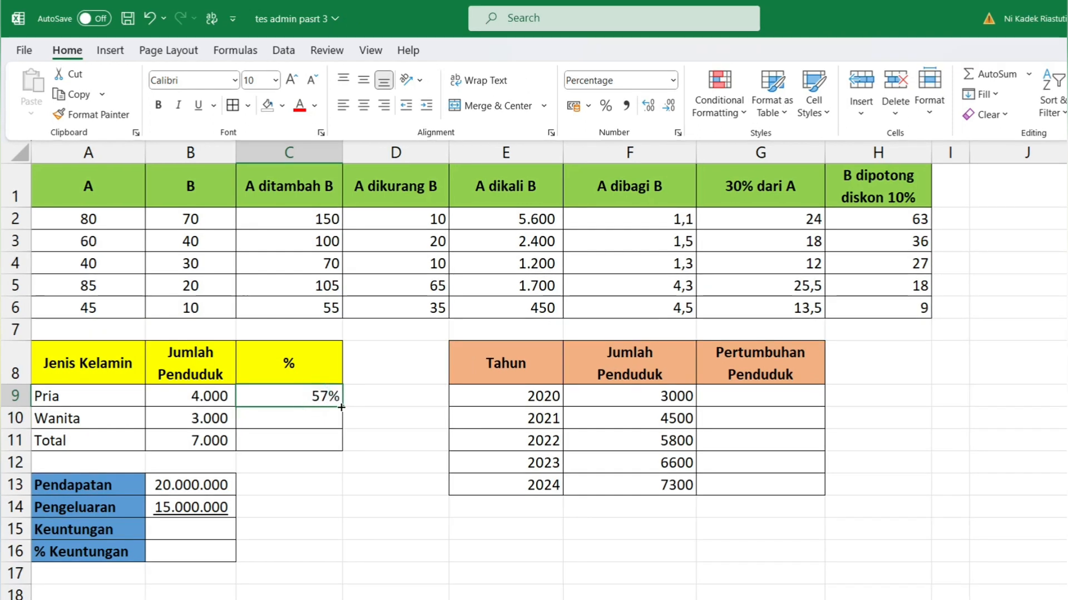
drag(341, 406, 341, 418)
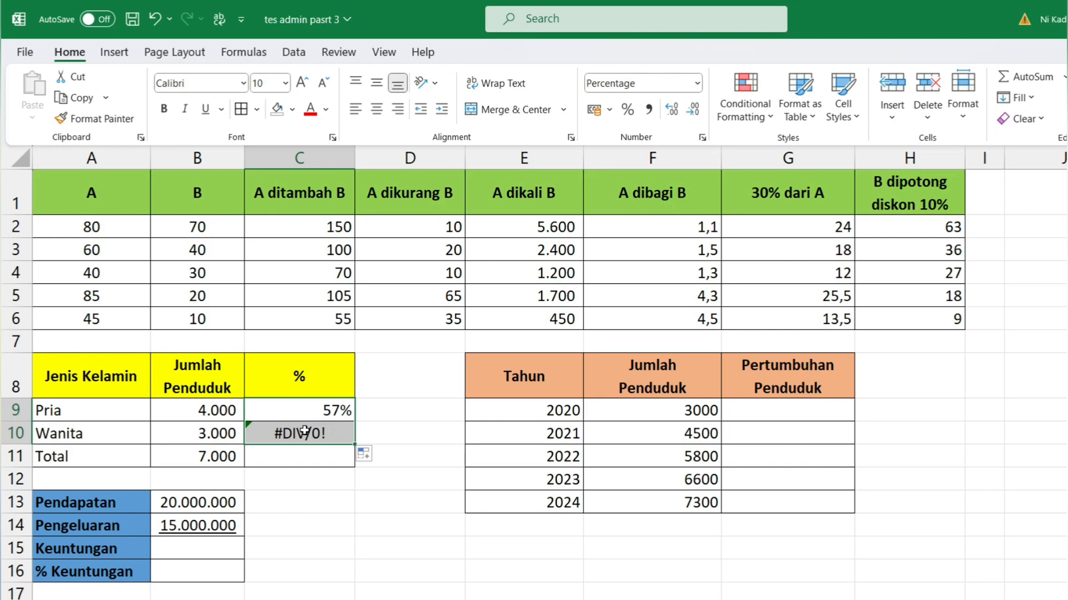
click(156, 18)
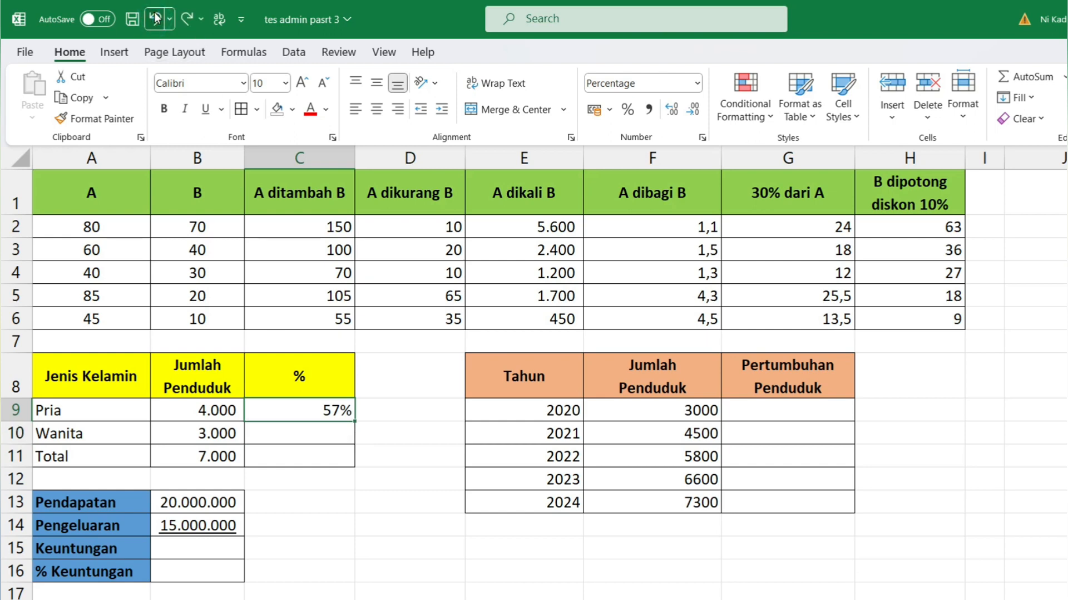
Make the total reference in C9 absolute, giving =B9/$B$11, and fill the formula down to C10.
double_click(319, 408)
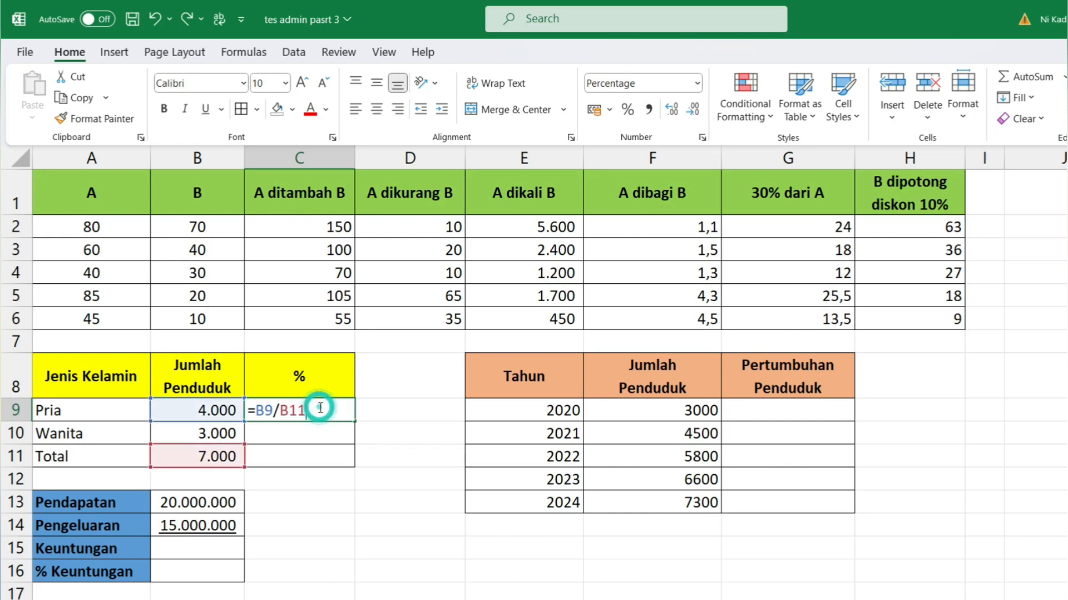
click(282, 411)
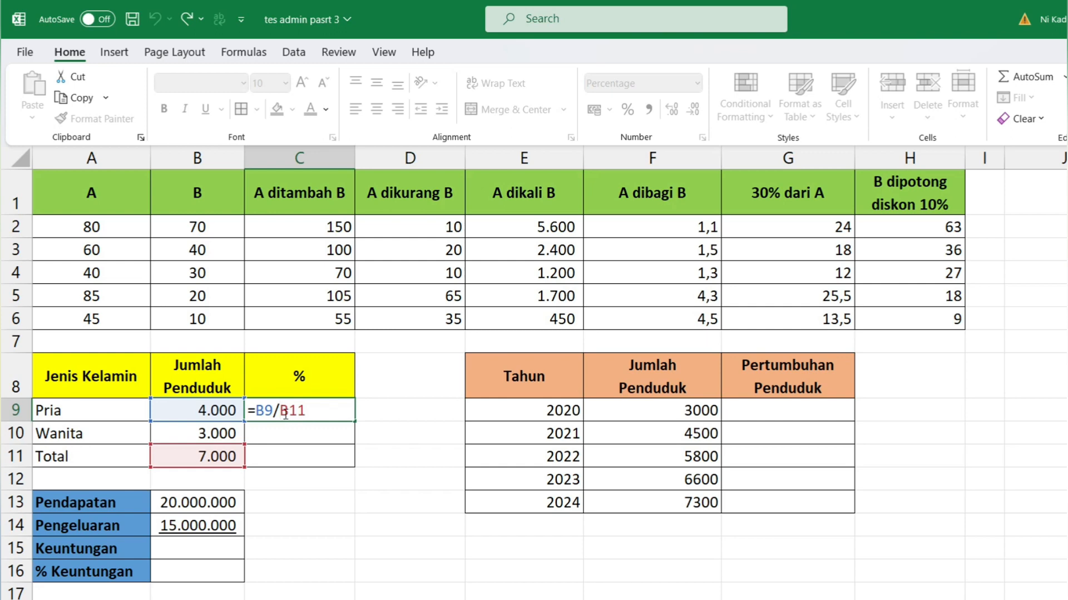
key(F4)
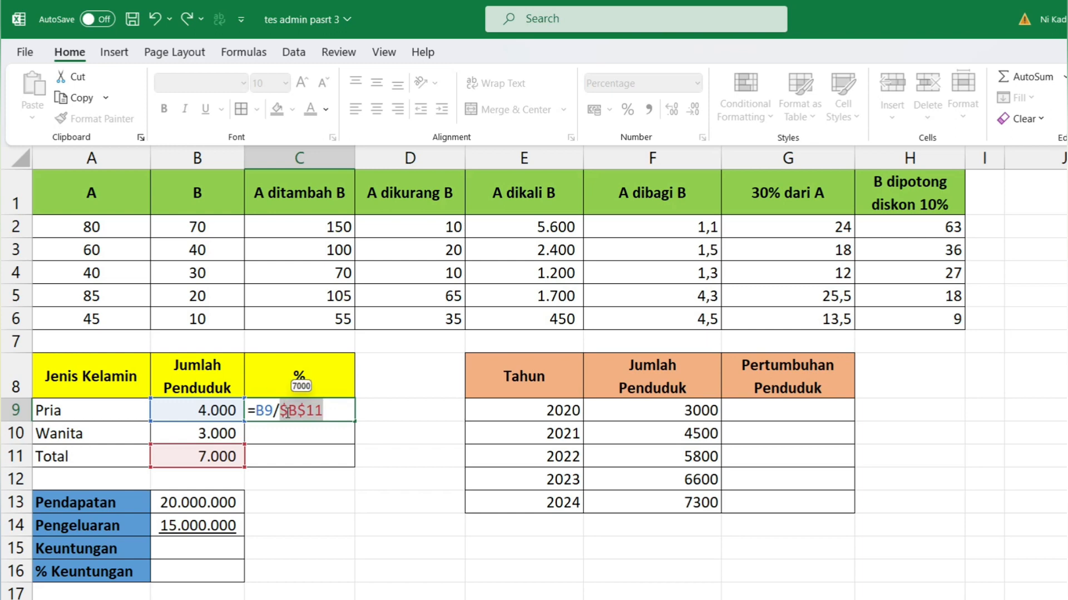
key(Return)
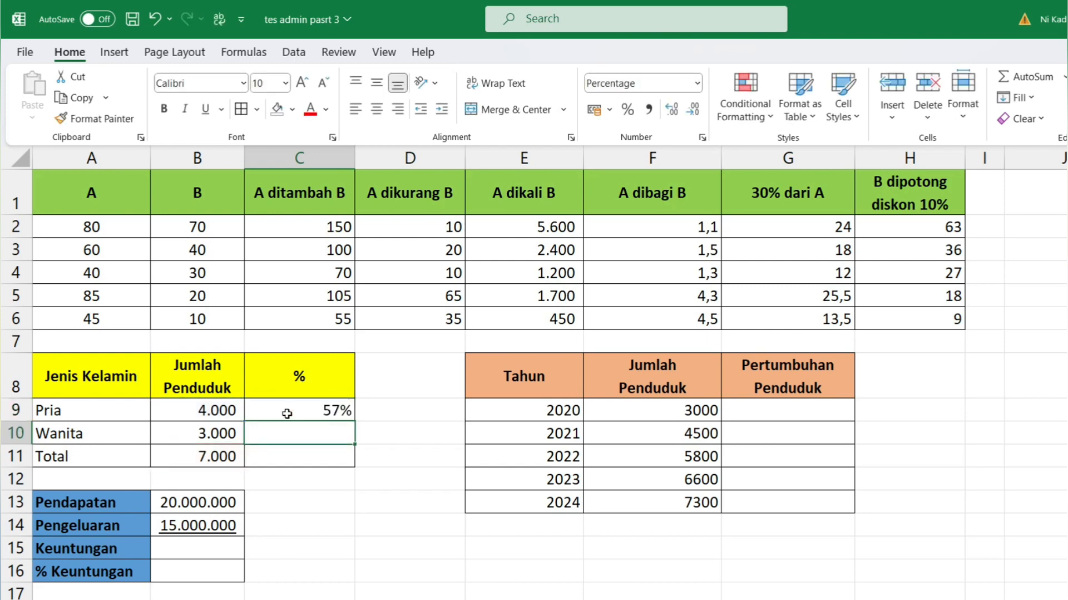
click(336, 410)
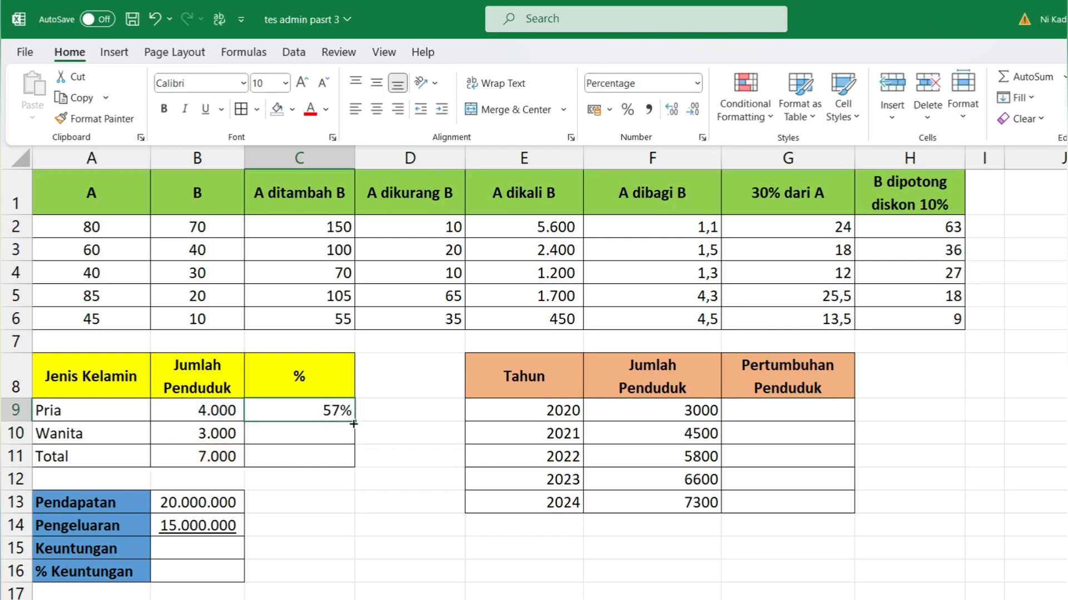
drag(354, 422, 354, 425)
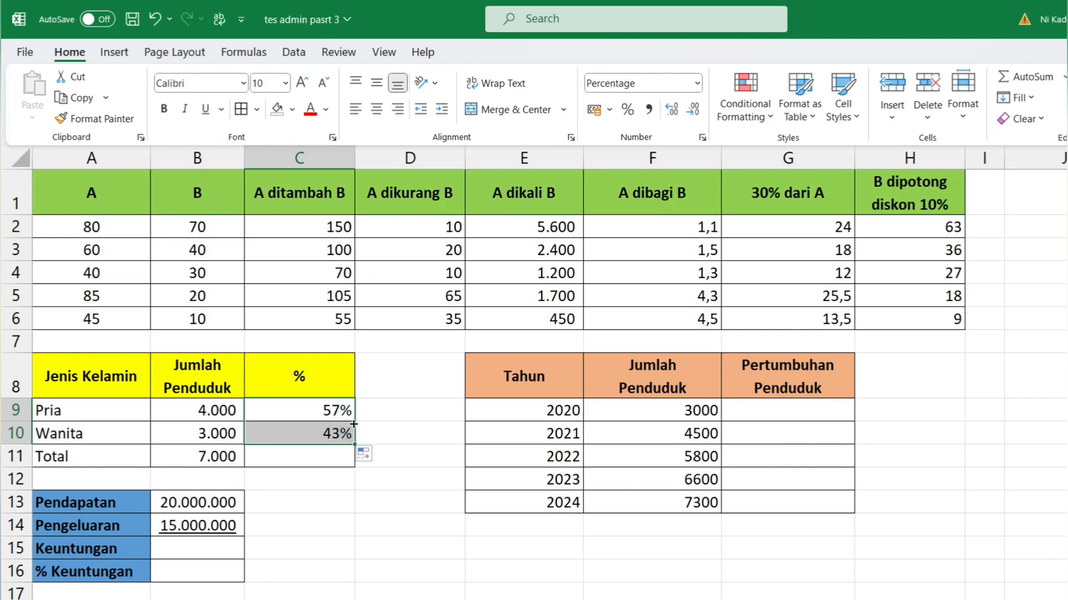
Enter a SUM formula over C9:C10 in cell C11 to total the "%" column.
double_click(321, 449)
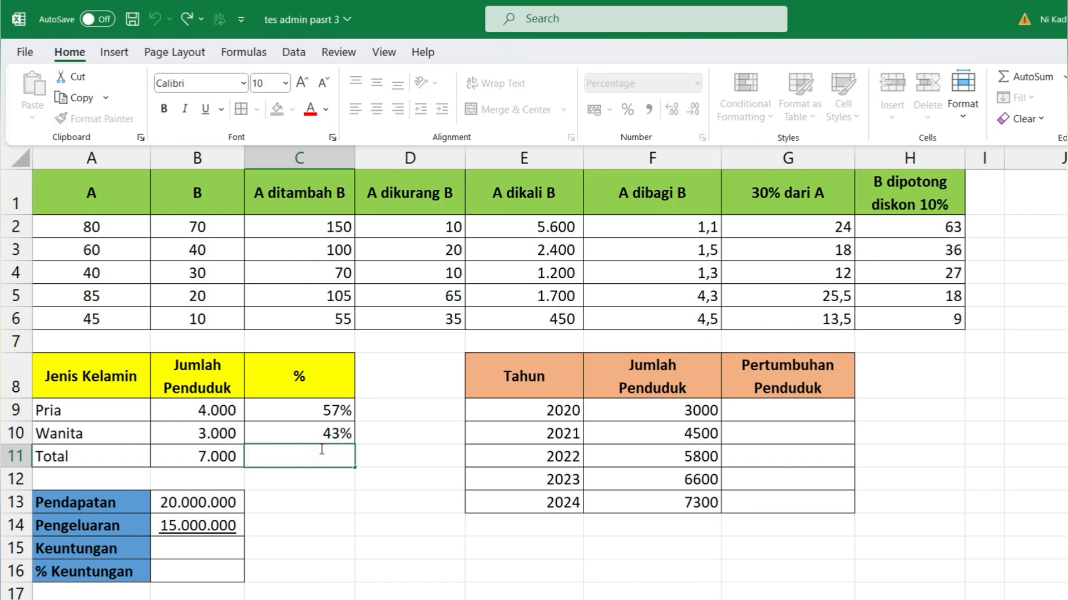
text(=)
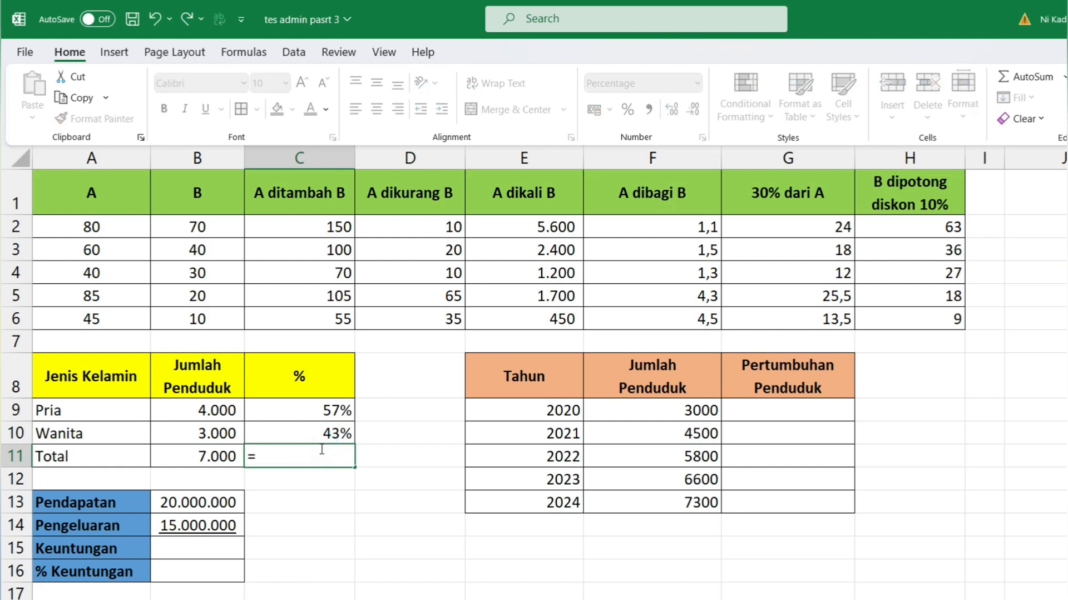
text(sum)
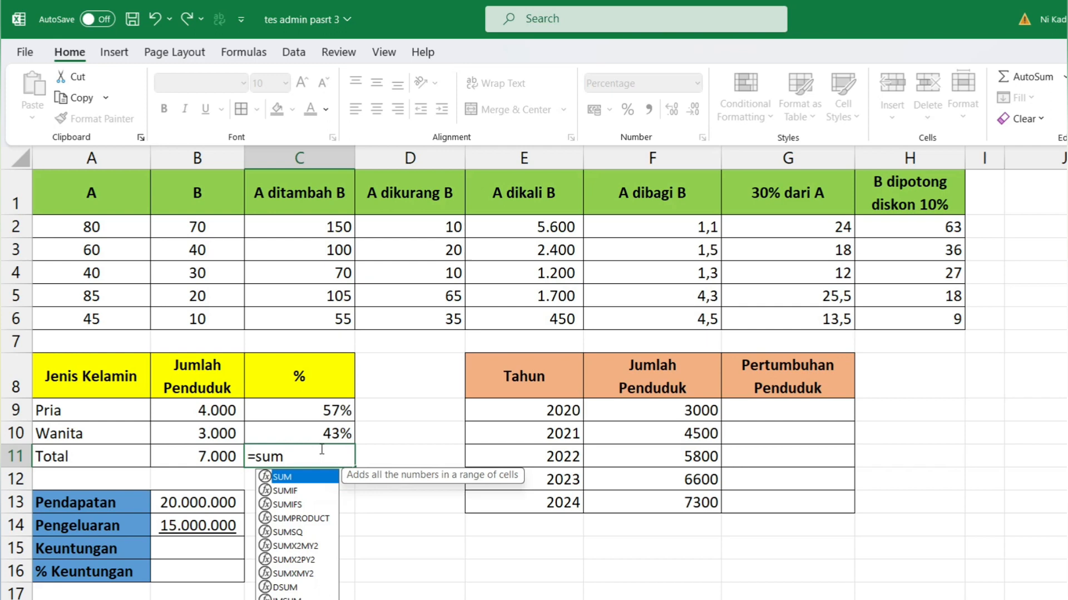
double_click(312, 478)
drag(329, 411, 327, 430)
key(Return)
click(410, 524)
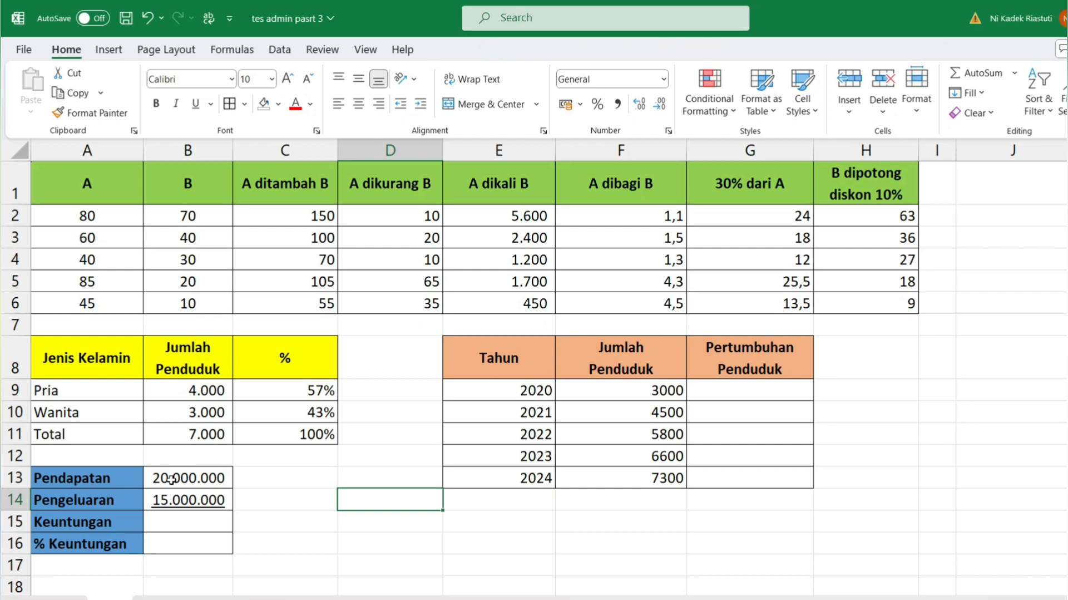
Enter the formula =B13-B14 in cell B15 to calculate "Keuntungan" from Pendapatan and Pengeluaran.
click(194, 520)
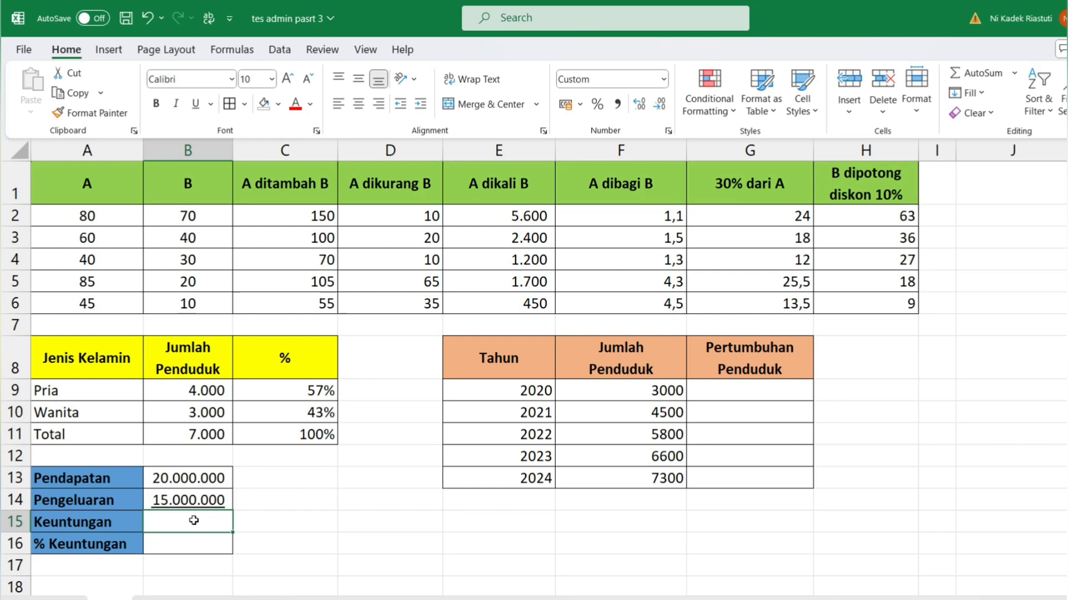
text(=)
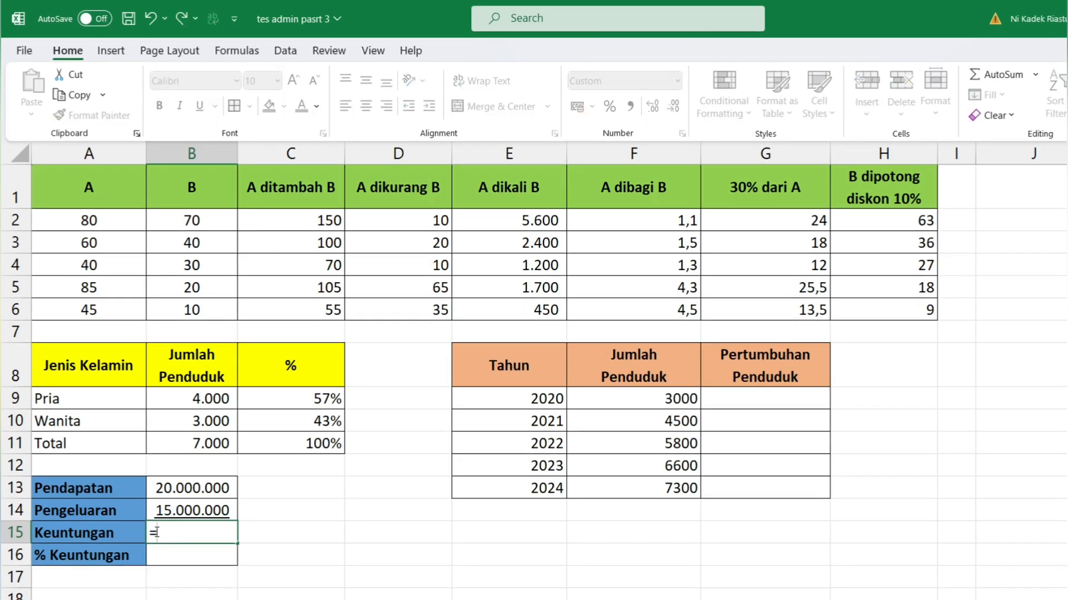
click(199, 487)
text(-)
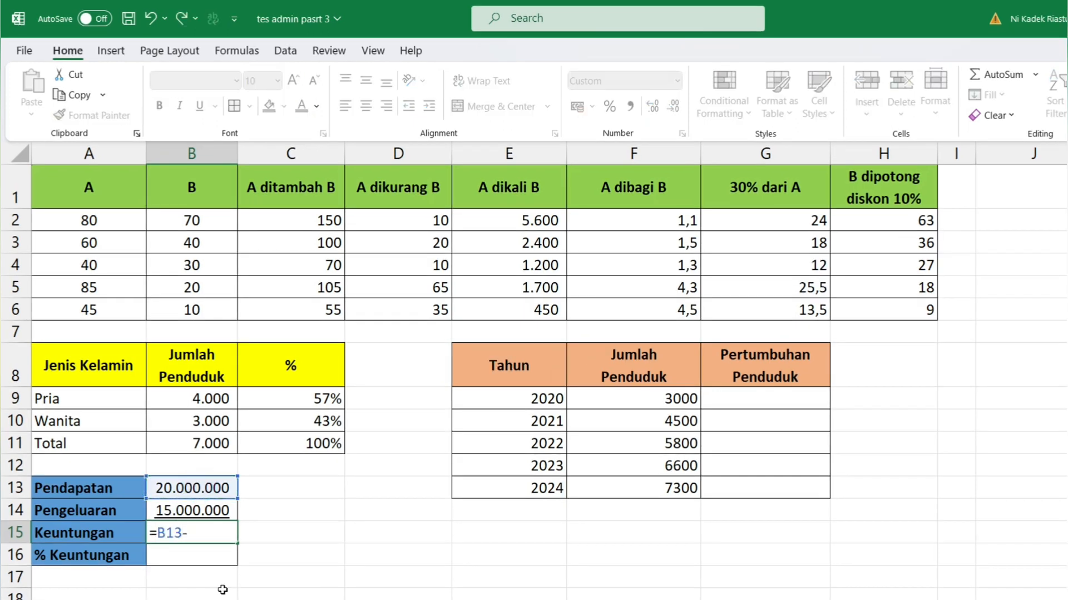
click(208, 510)
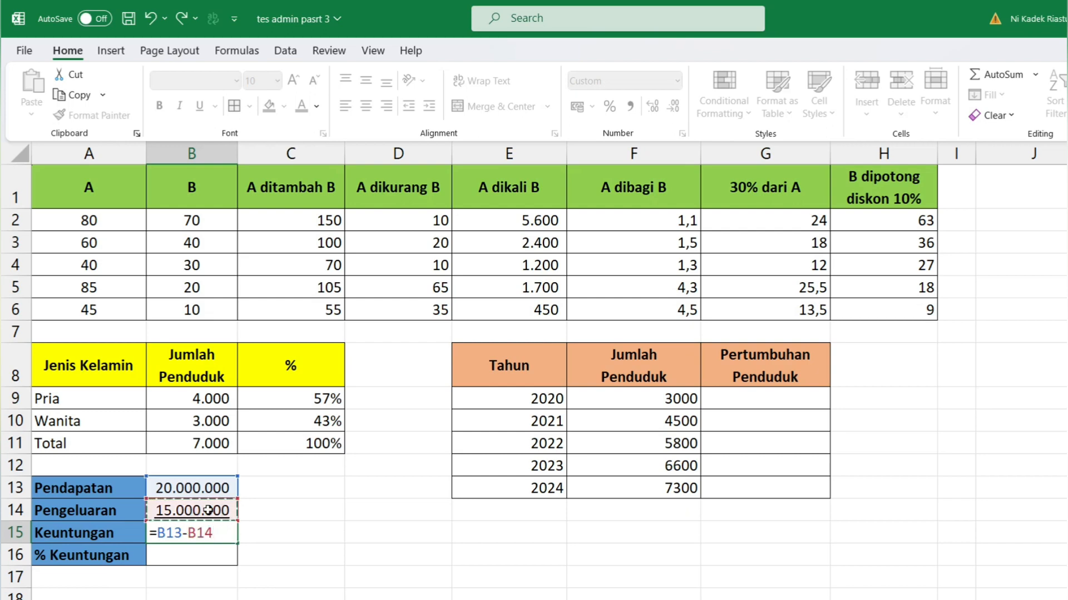
key(Return)
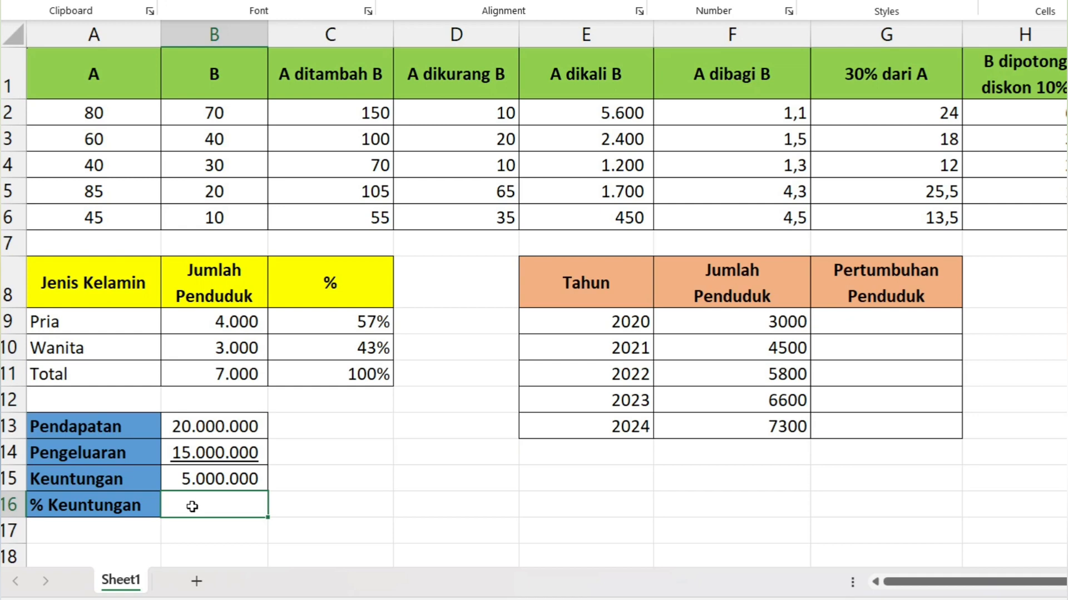
Enter the formula =B15/B14 in cell B16 to calculate "% Keuntungan".
text(=)
click(228, 476)
text(/)
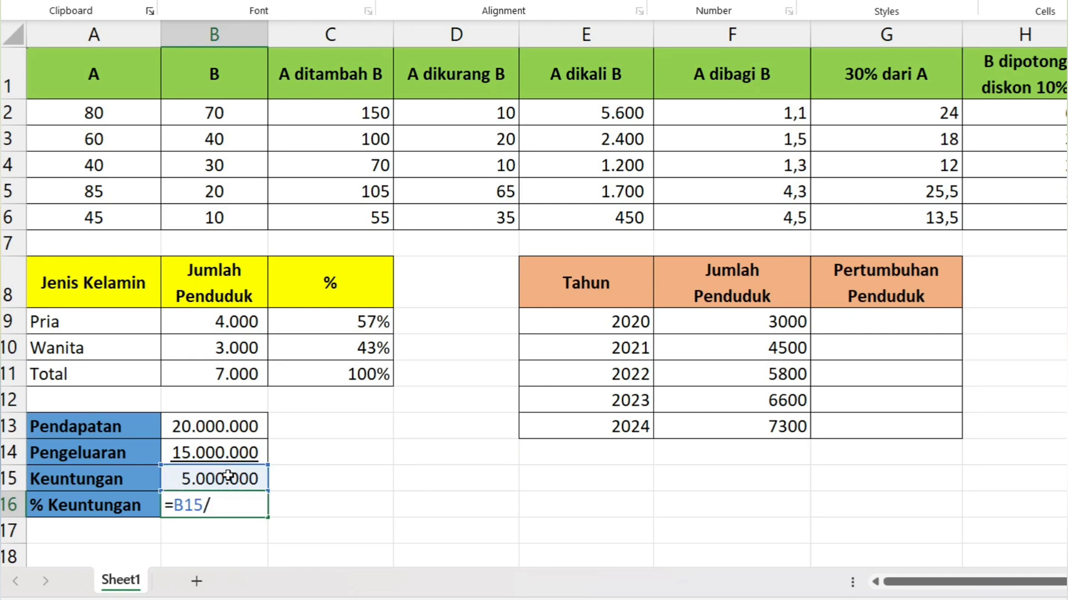
click(232, 456)
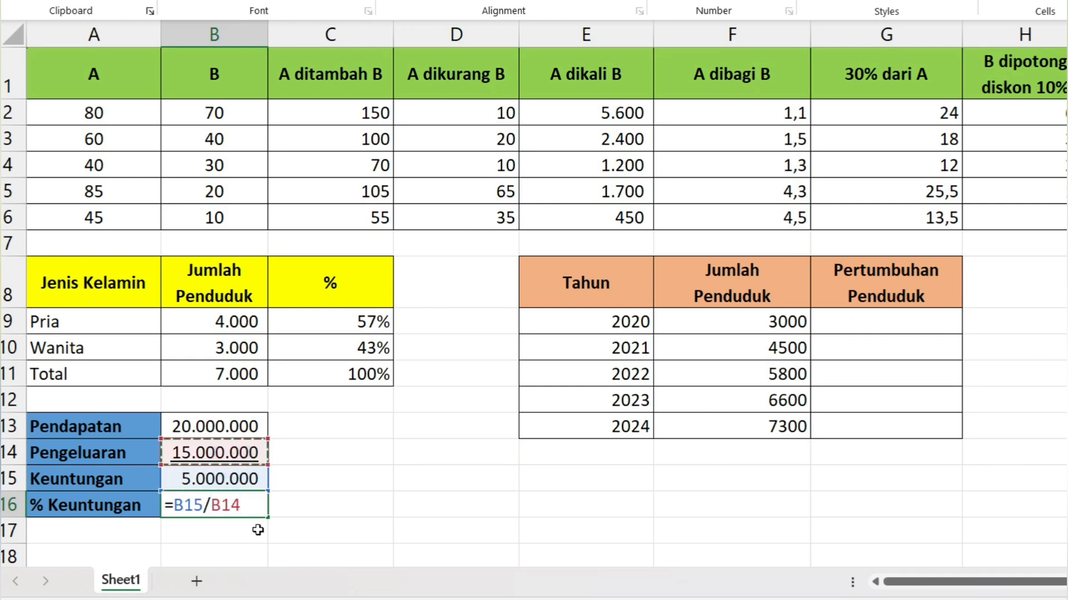
key(Return)
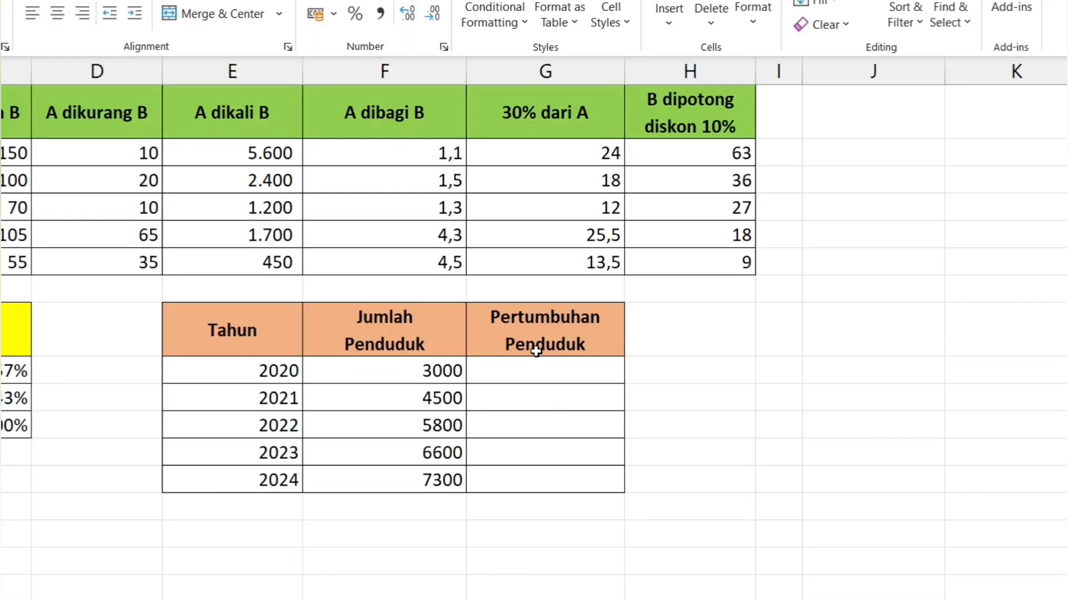
Enter 0 in cell G9 as the "Pertumbuhan Penduduk" value for 2020.
click(883, 327)
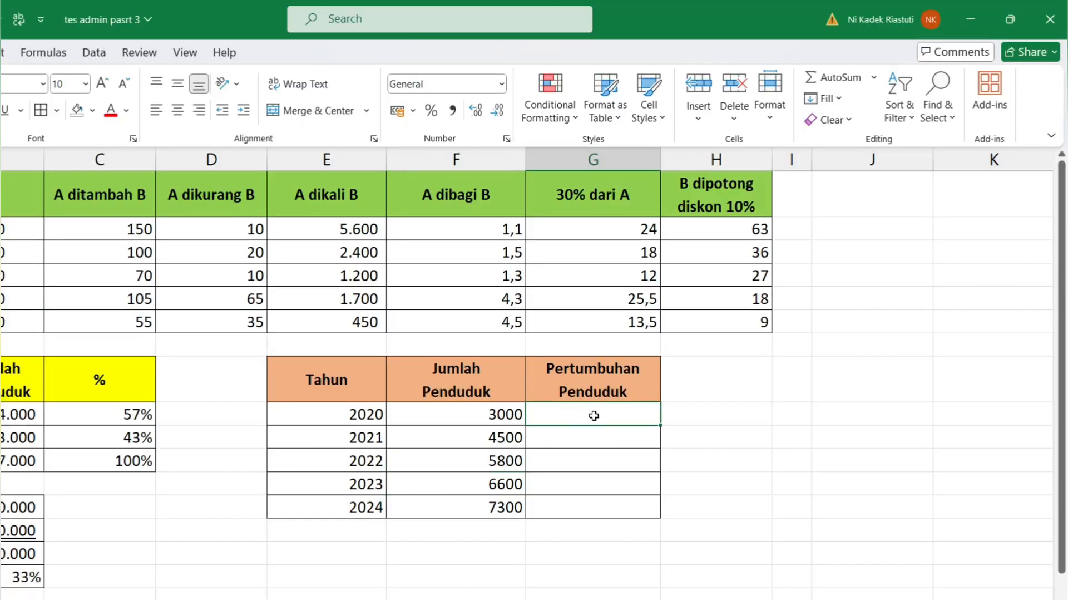
text(0)
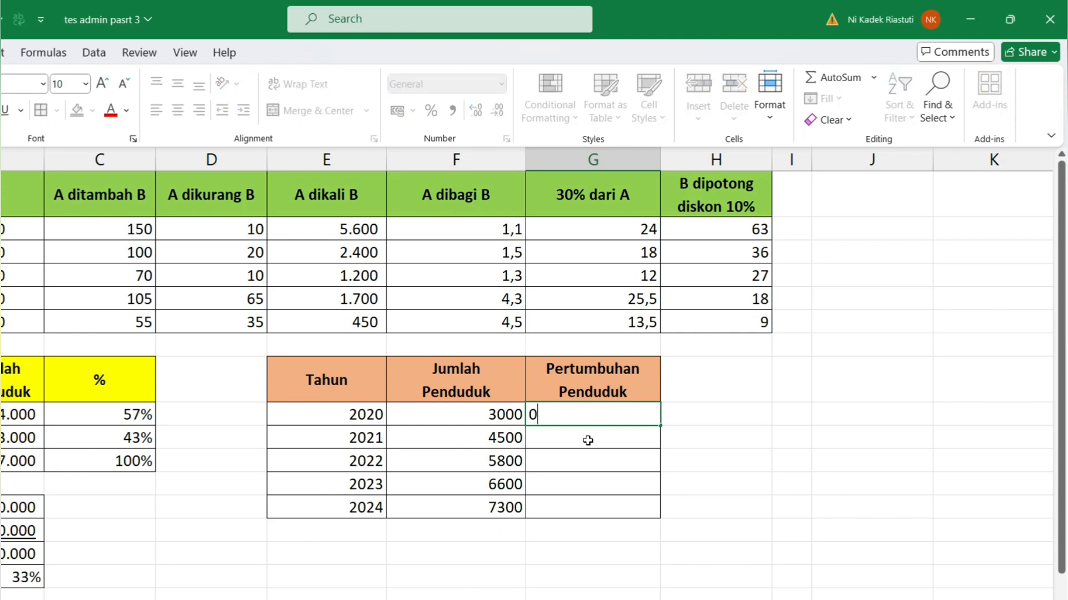
click(588, 440)
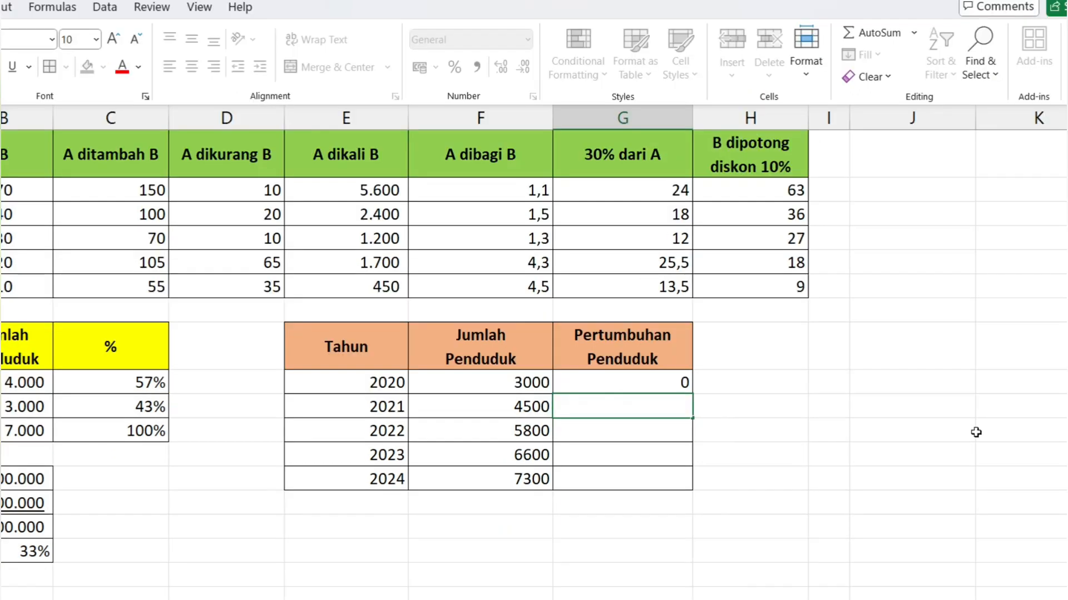
click(937, 461)
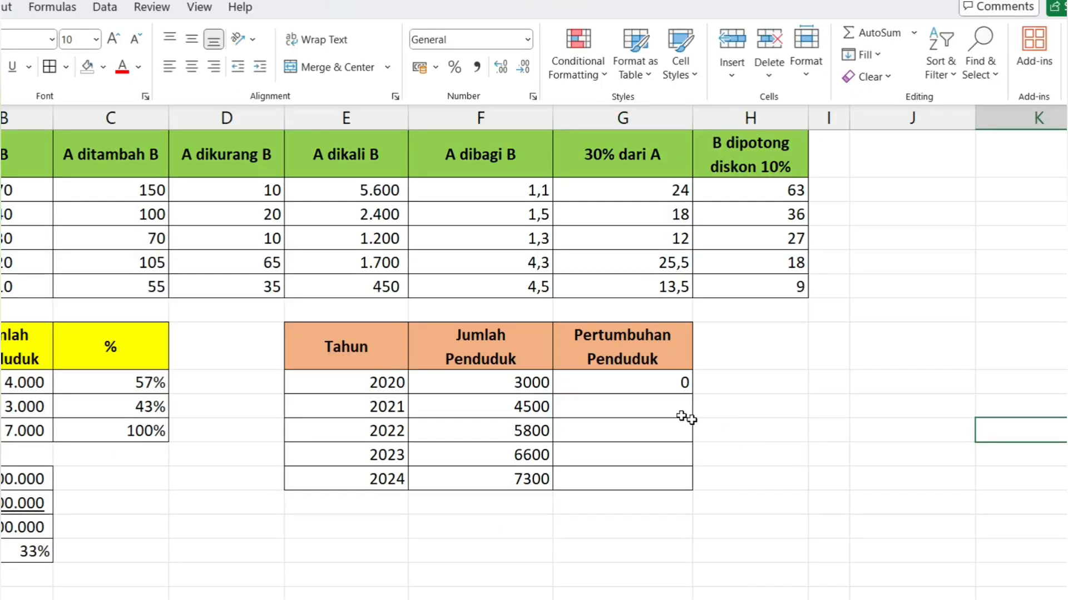
Enter the formula =(F10-F9)/F9 in cell G10 to calculate the 2021 "Pertumbuhan Penduduk".
click(671, 408)
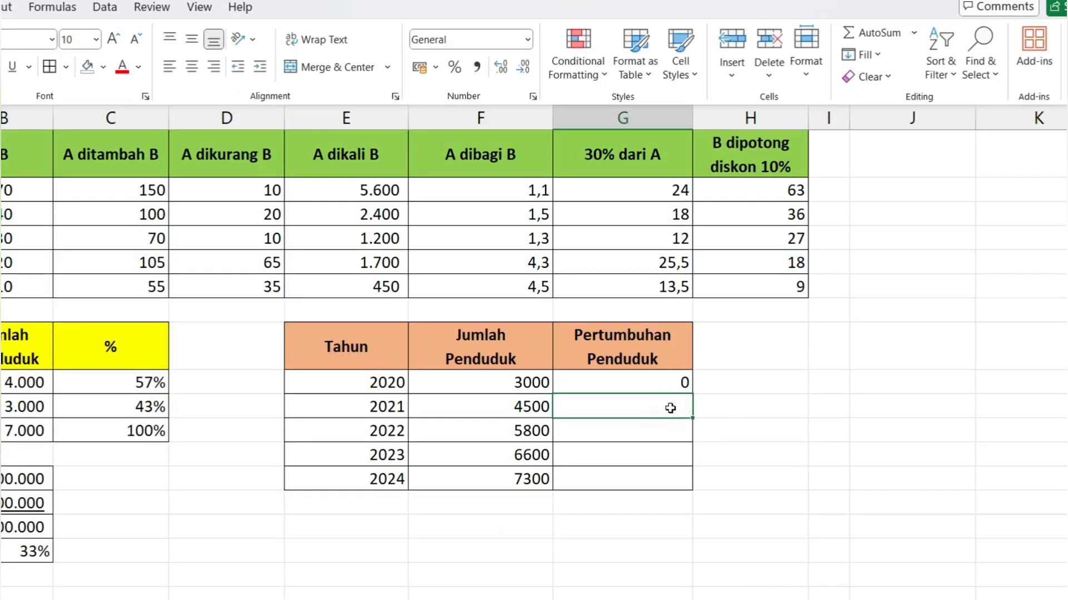
text(=)
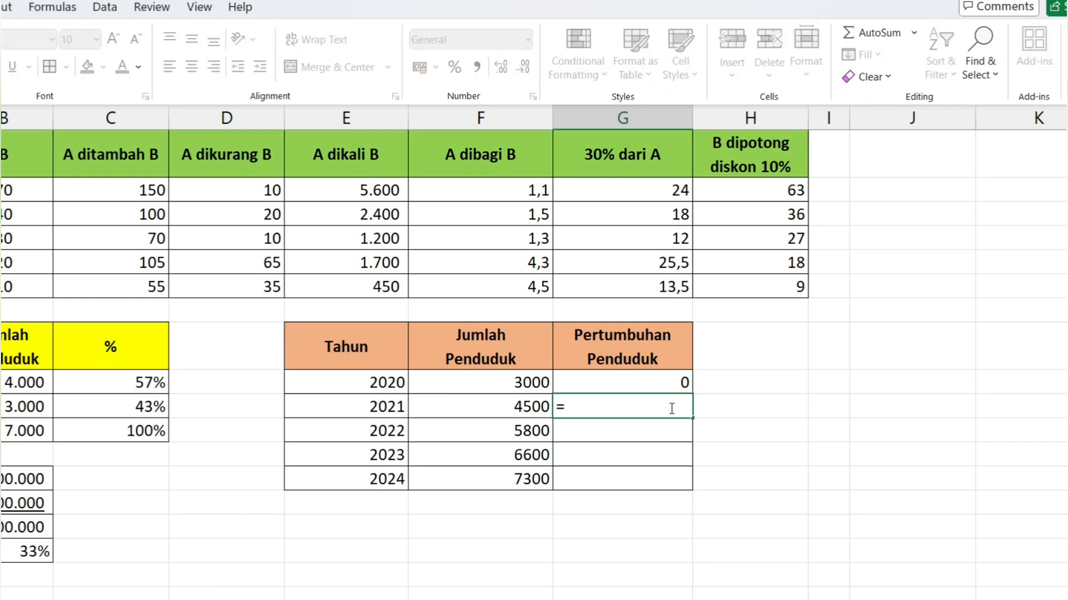
text(()
click(474, 411)
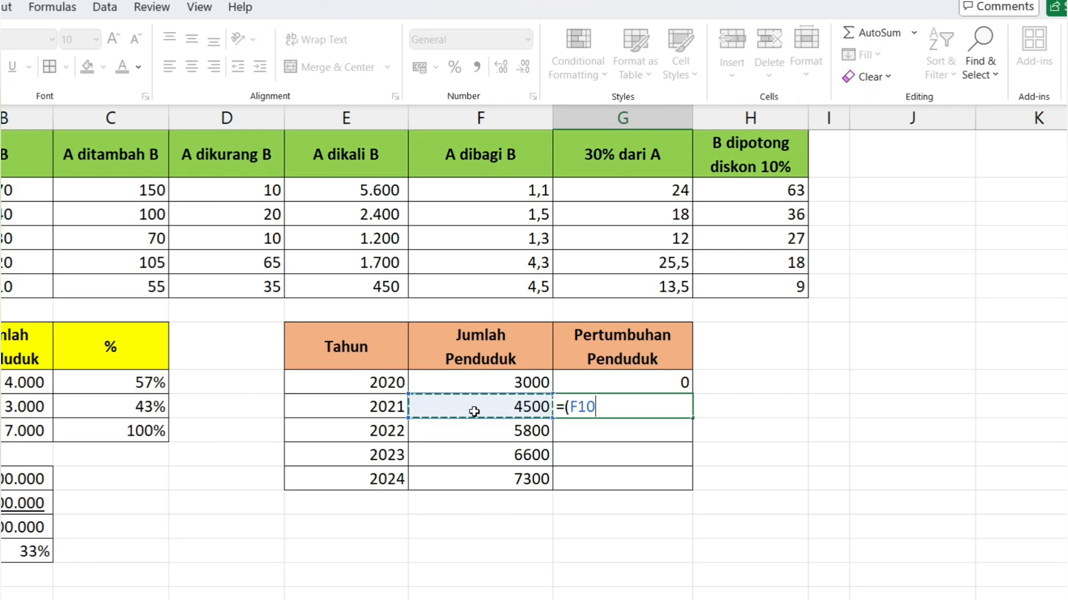
text(-)
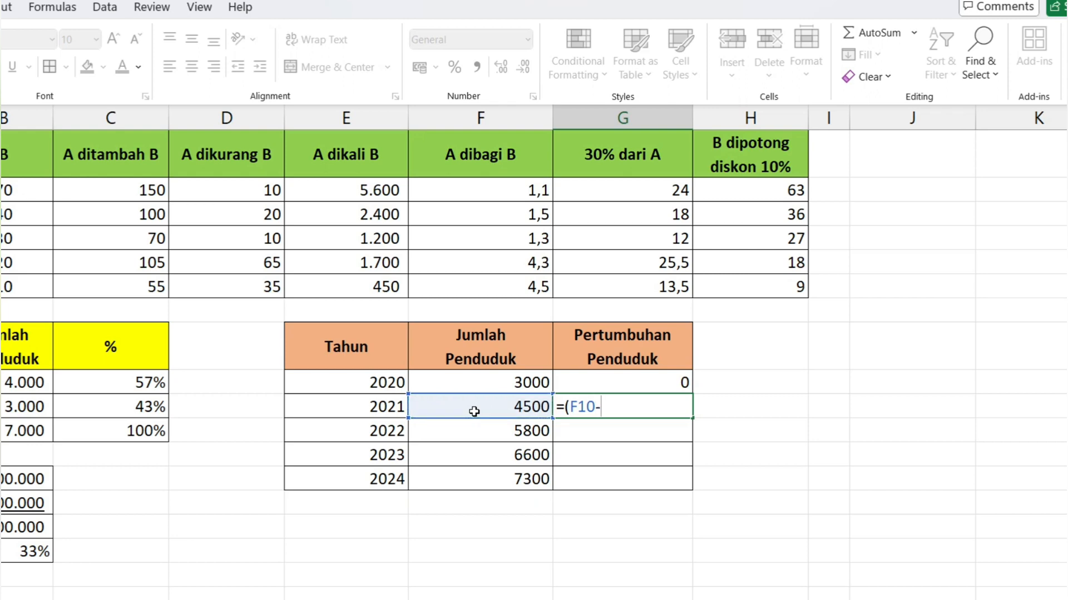
click(522, 383)
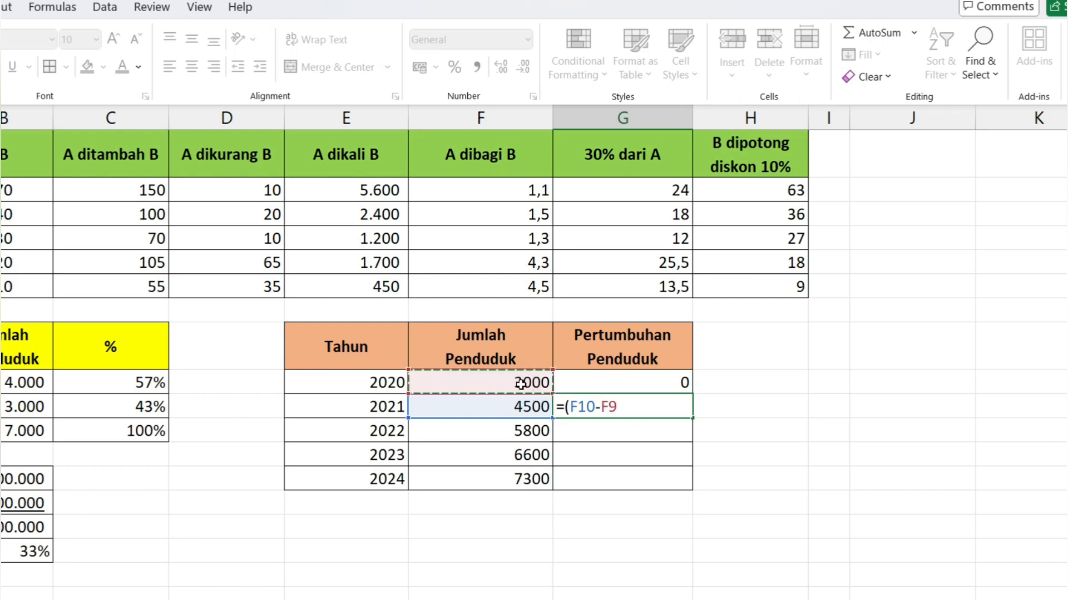
text())
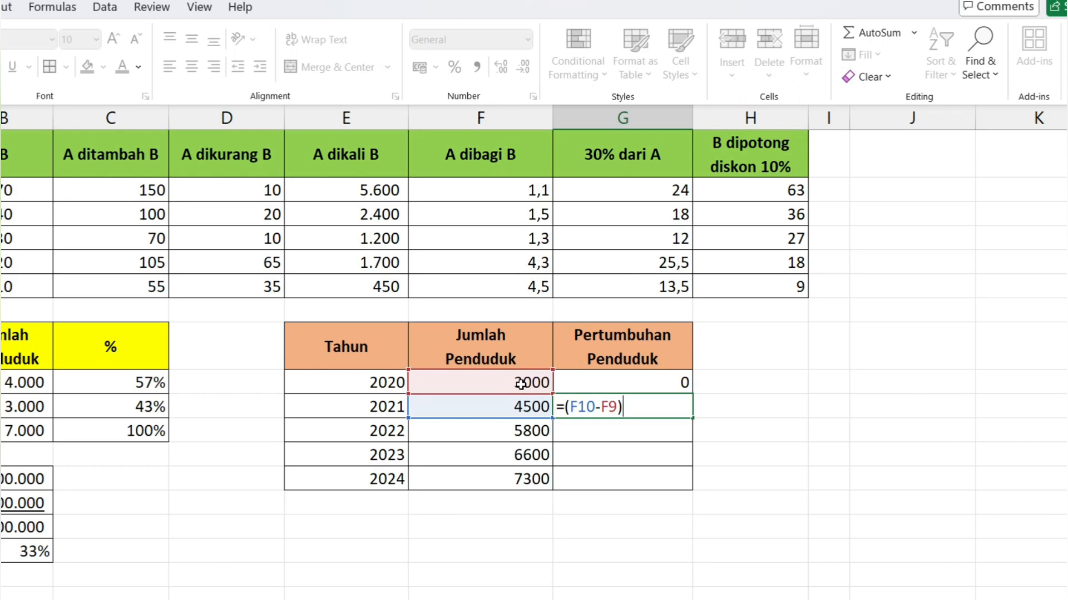
text(/)
click(540, 381)
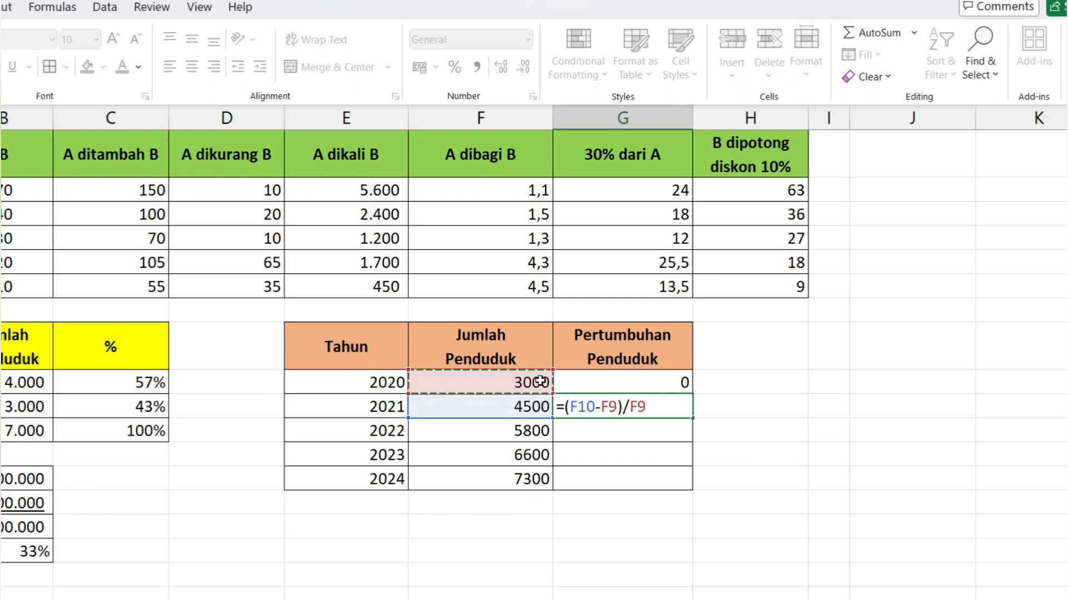
key(Return)
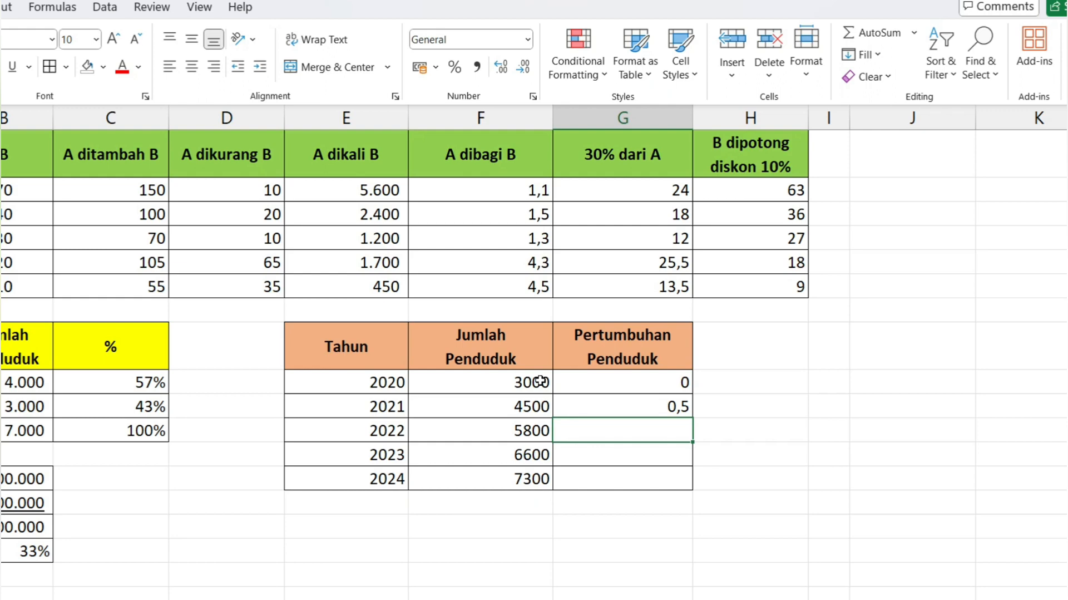
Format the 2021 growth value in G10 as a percentage and fill its formula down to the 2024 row.
click(681, 407)
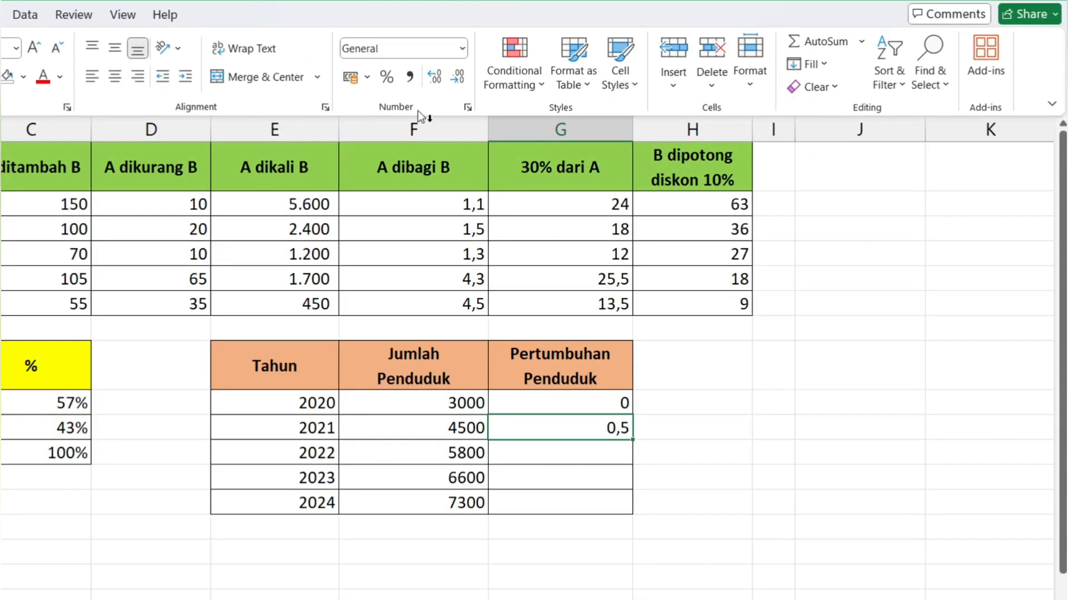
click(388, 78)
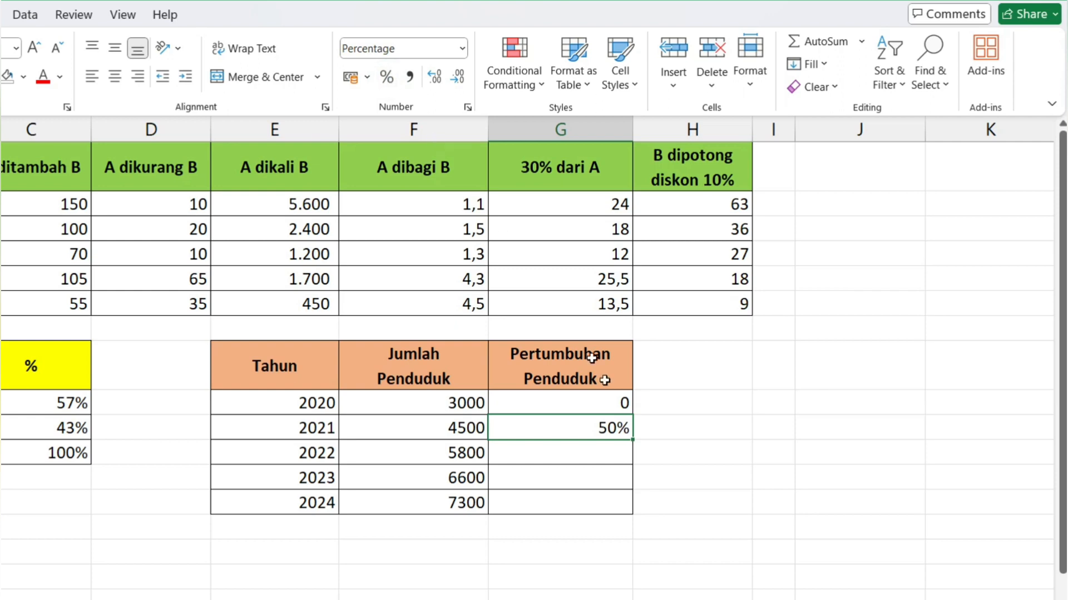
double_click(631, 438)
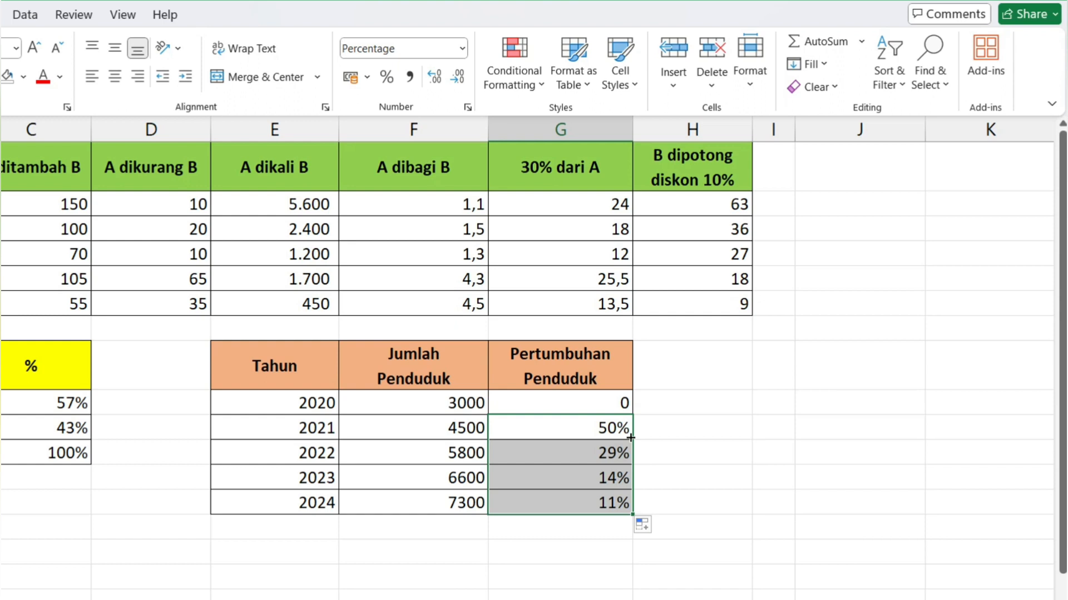
click(719, 443)
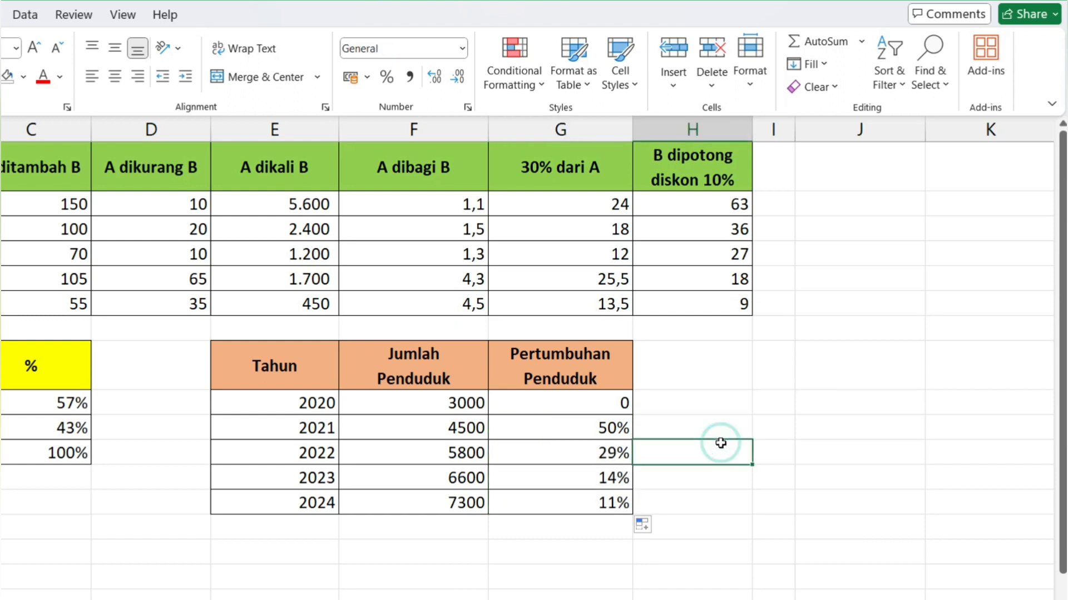